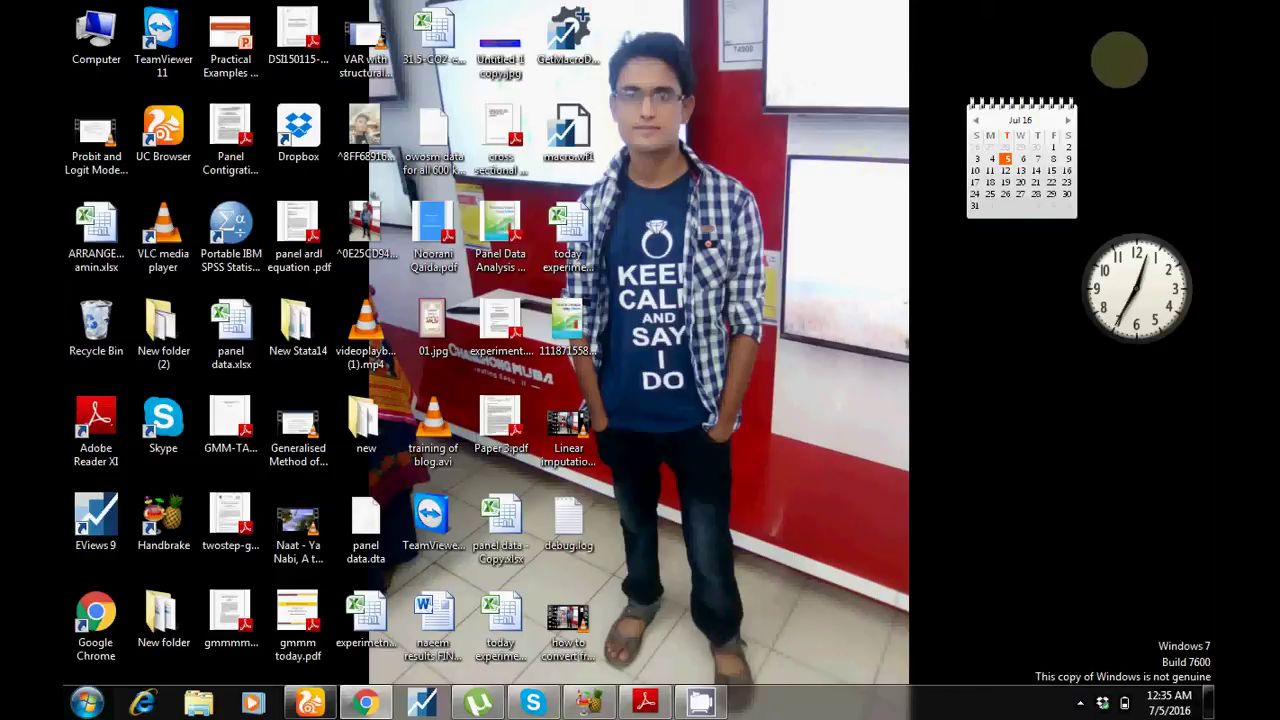
Import panel data.xlsx into a new EViews PANEL DATA workfile without linking it to Excel
drag(1040, 80, 1156, 80)
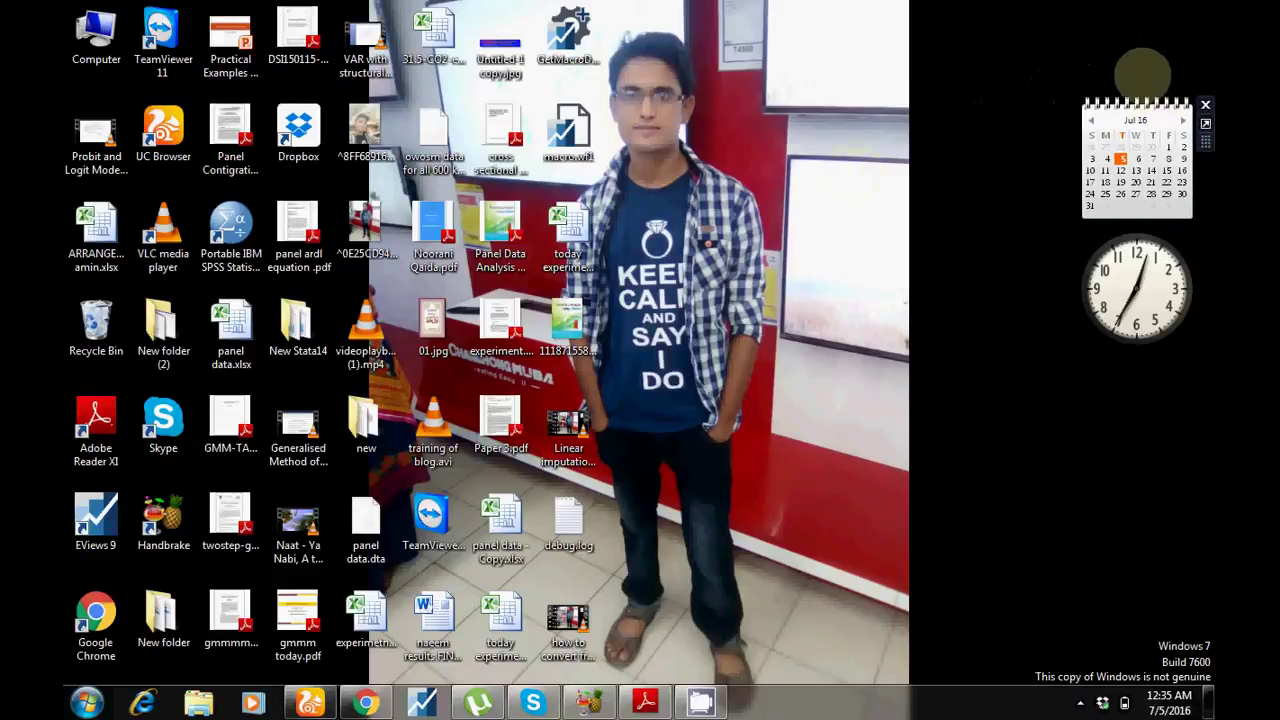
drag(231, 325, 100, 515)
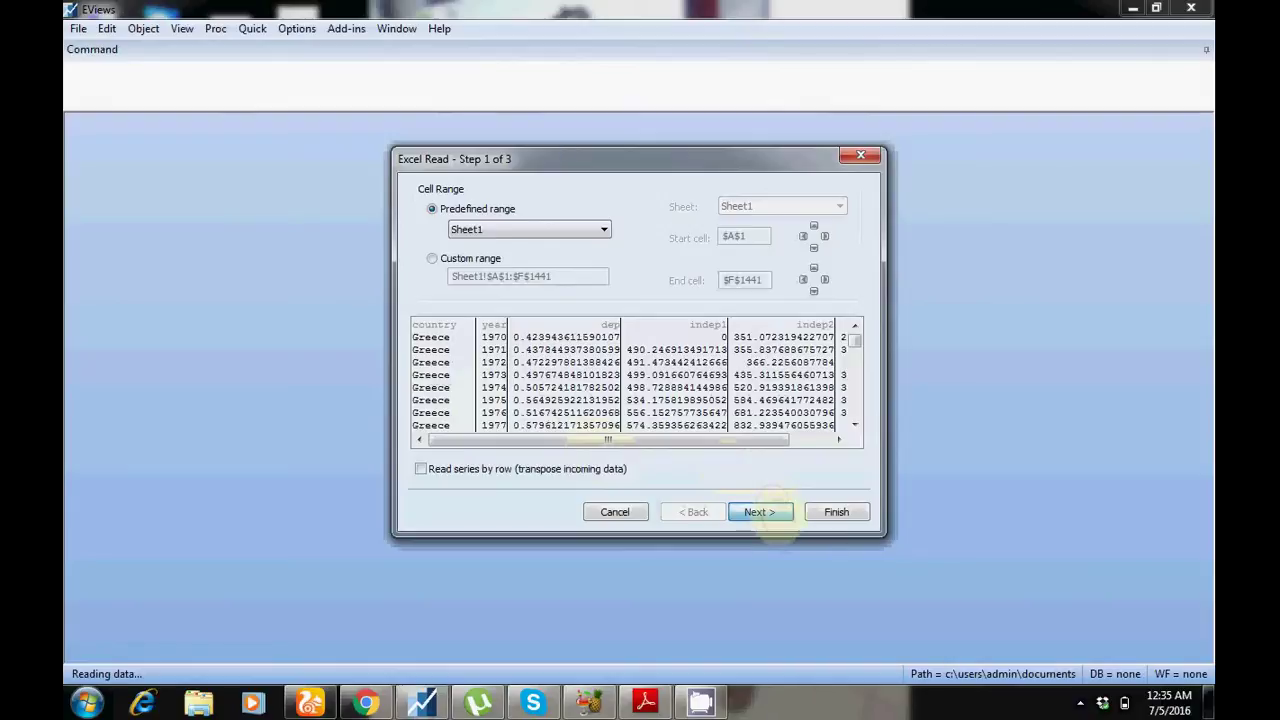
click(759, 511)
click(759, 511)
click(862, 517)
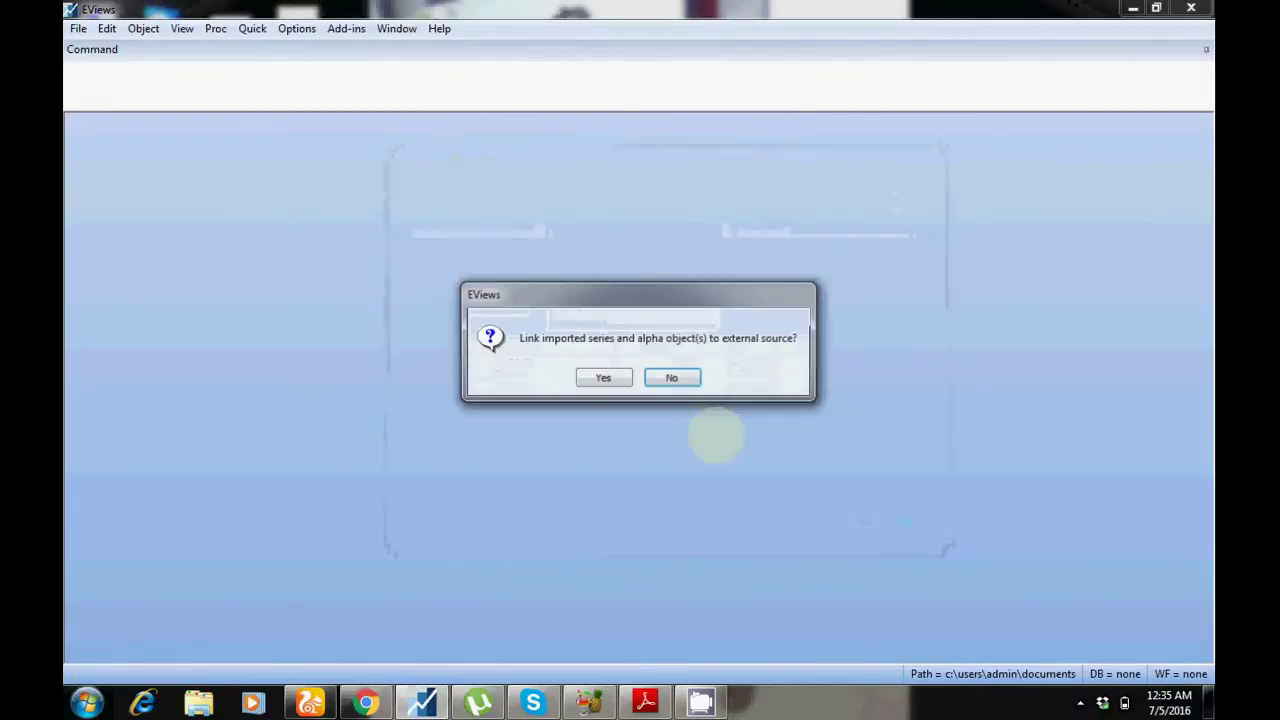
click(671, 378)
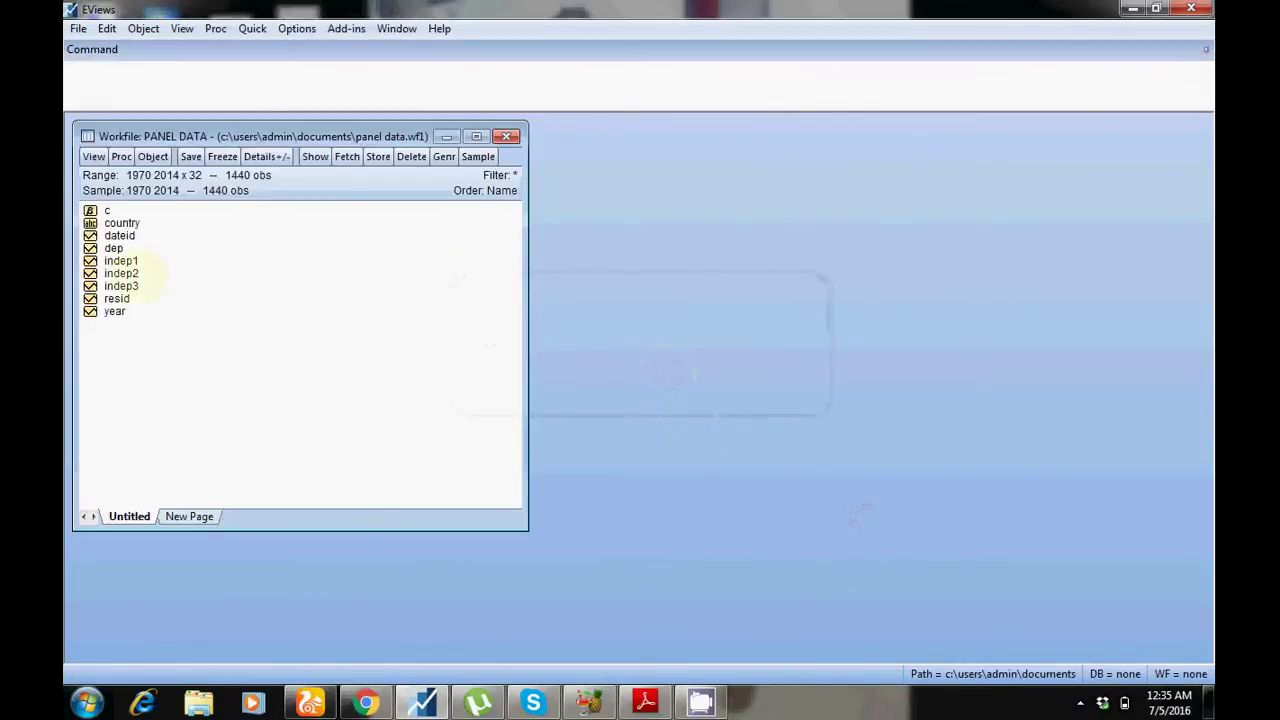
click(114, 248)
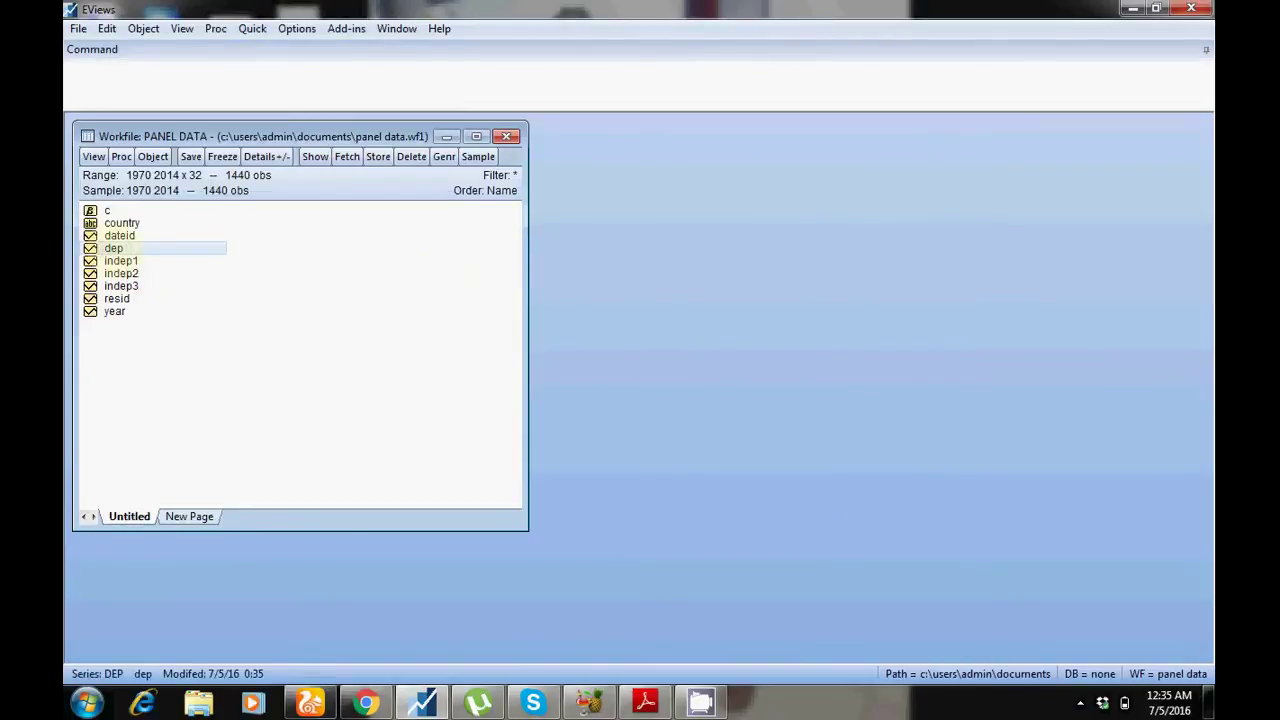
click(121, 261)
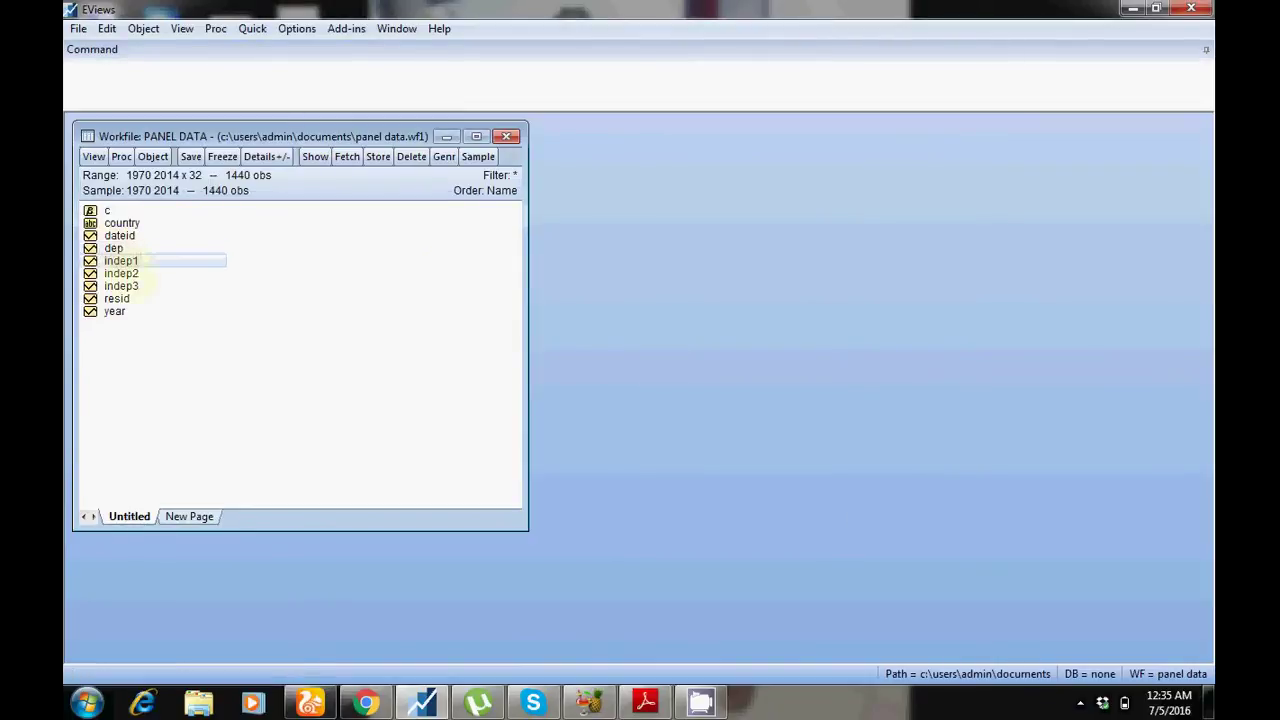
click(140, 273)
click(140, 286)
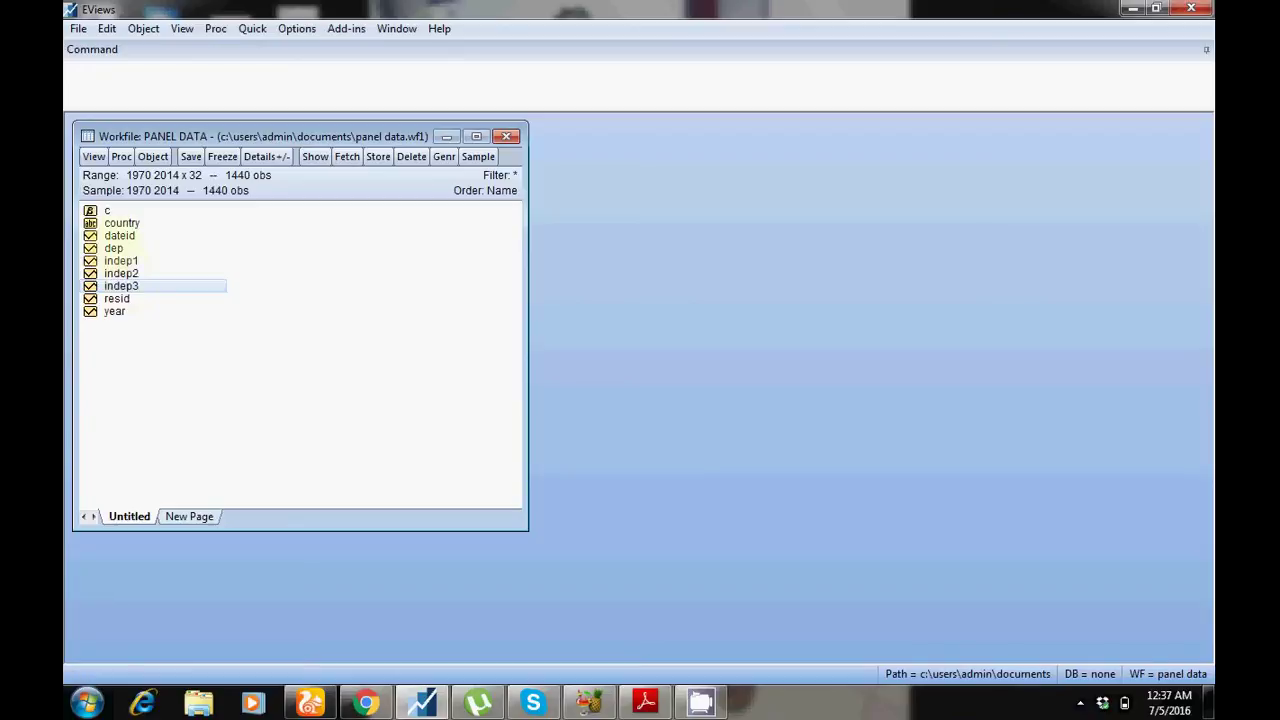
Open the dep series in a maximized window and bring up its Panel Unit Root Test dialog
double_click(113, 248)
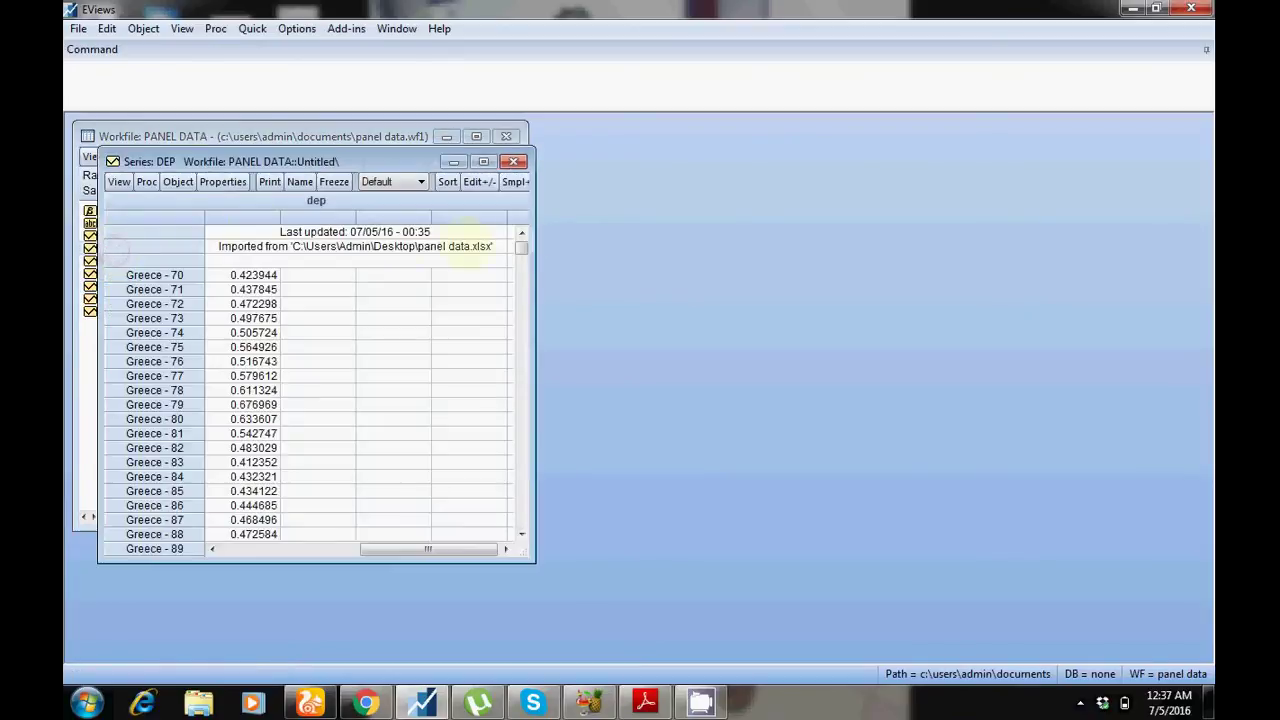
mouse_move(521, 240)
mouse_down()
mouse_move(521, 381)
mouse_move(521, 240)
mouse_up()
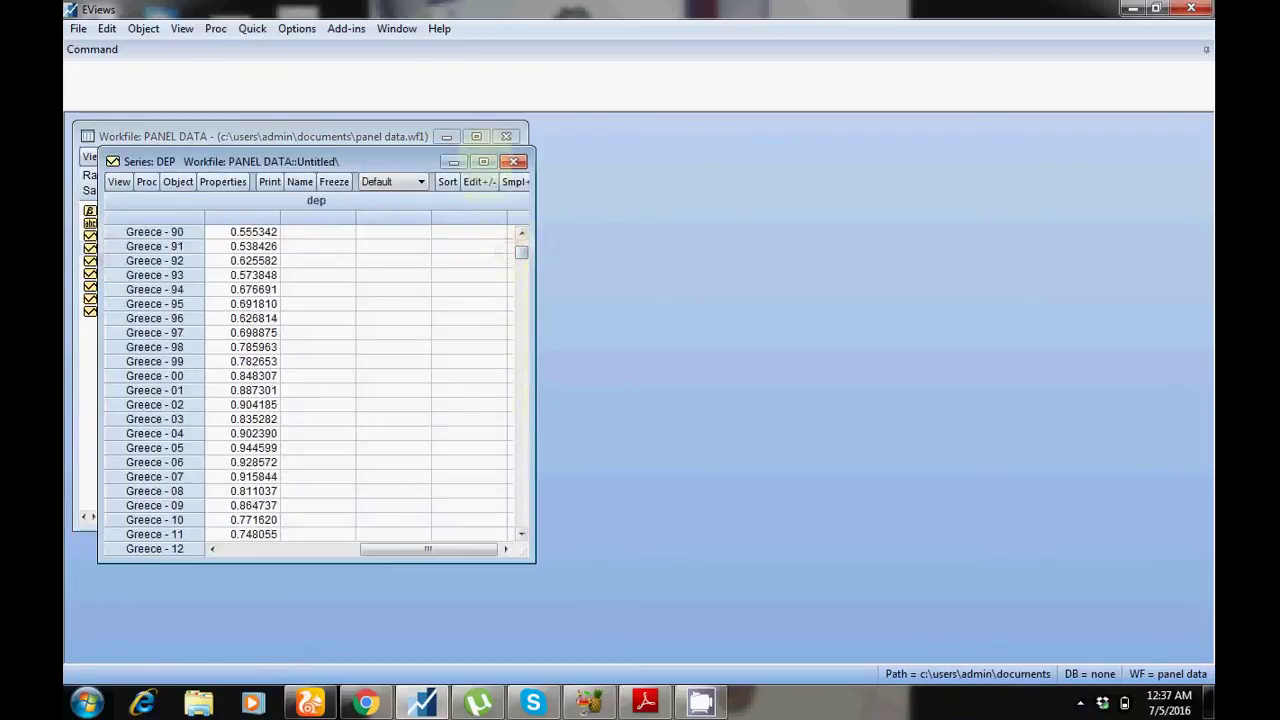
click(483, 161)
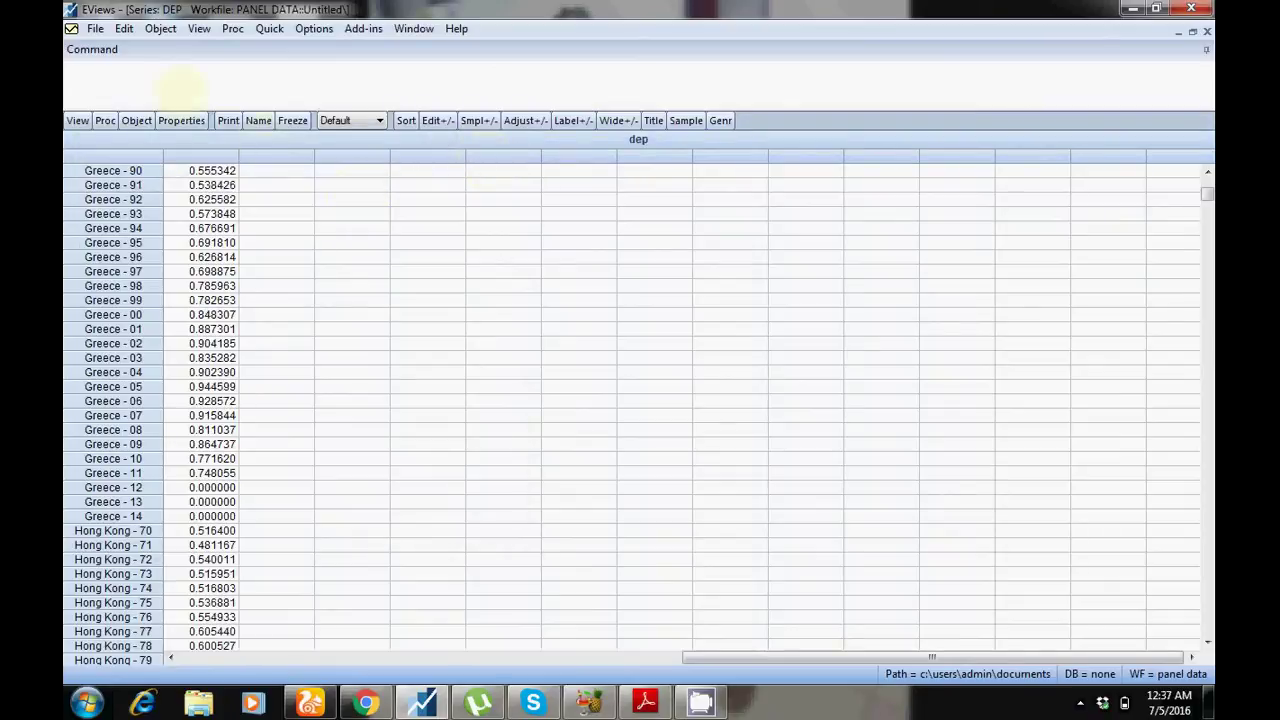
click(77, 120)
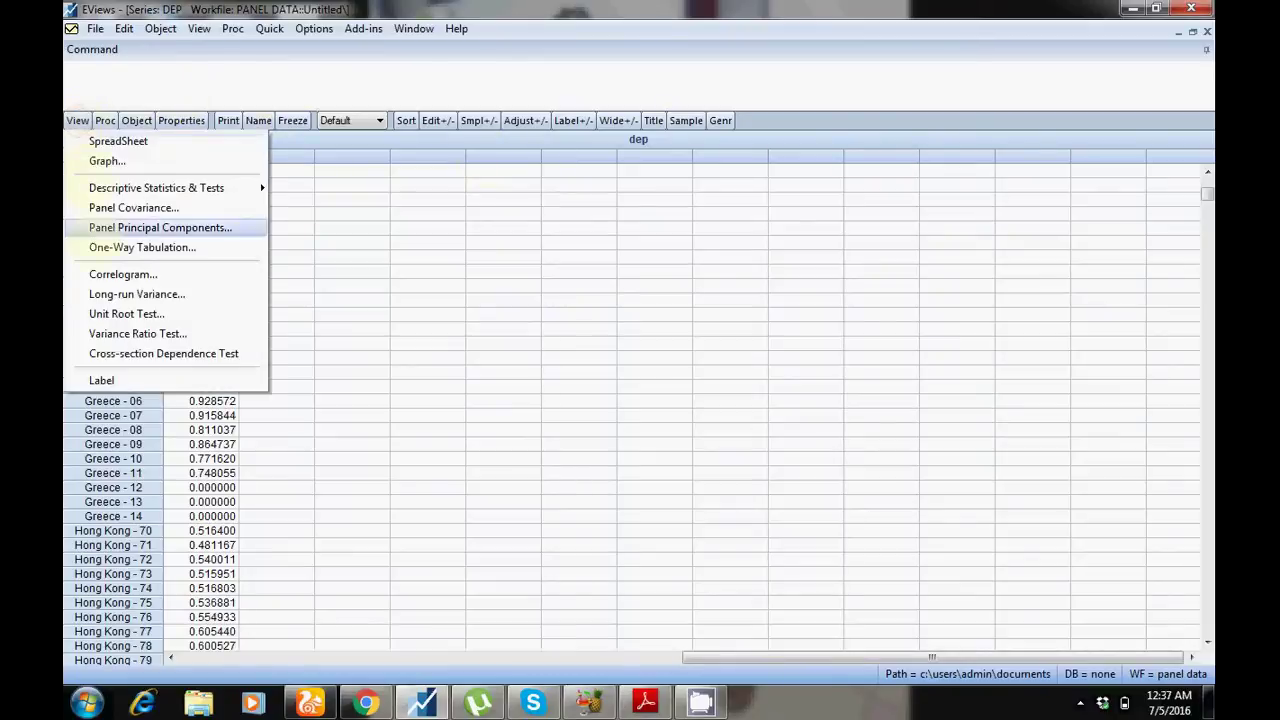
click(120, 314)
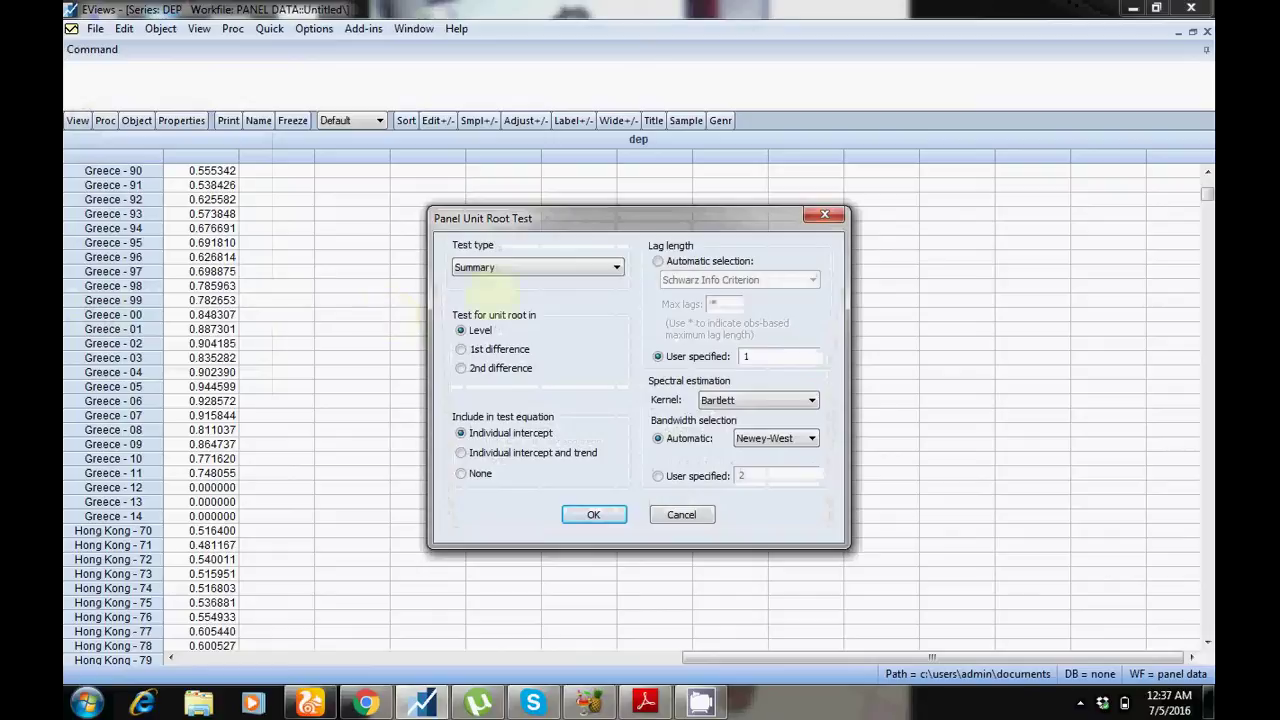
Run the Summary unit root test on dep at level with individual intercept and trend
click(525, 267)
click(525, 267)
click(522, 267)
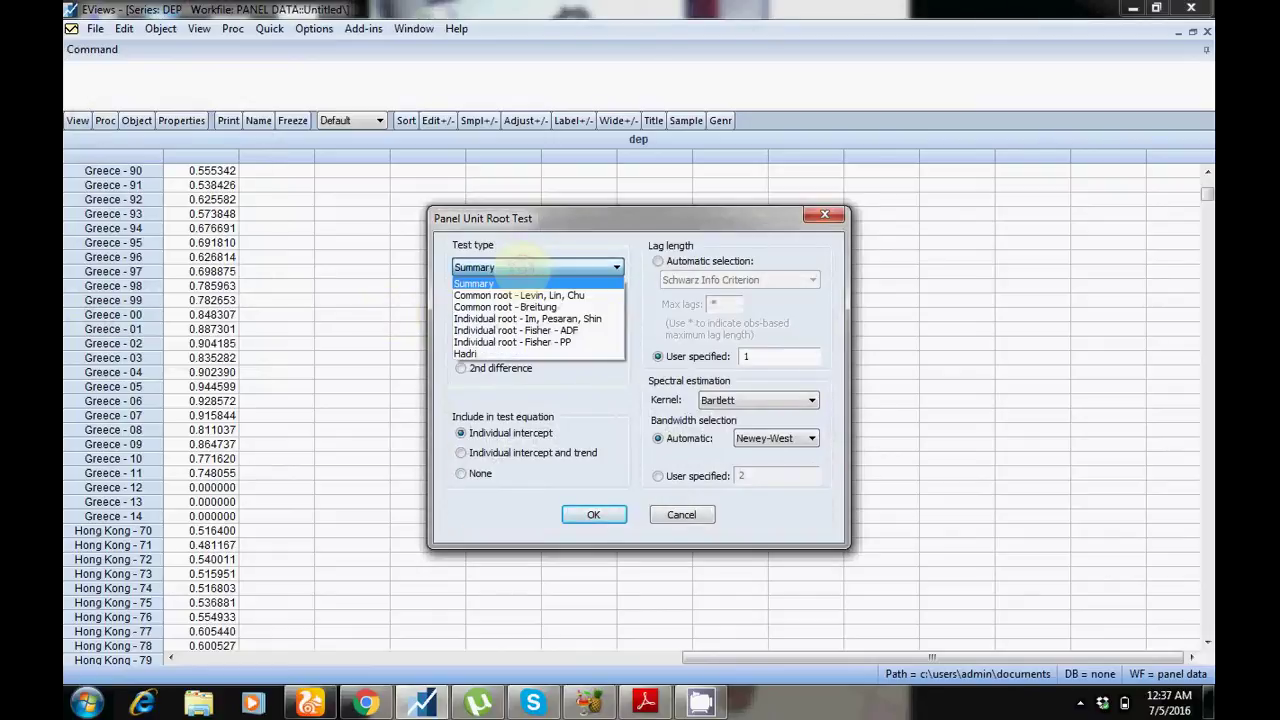
click(522, 267)
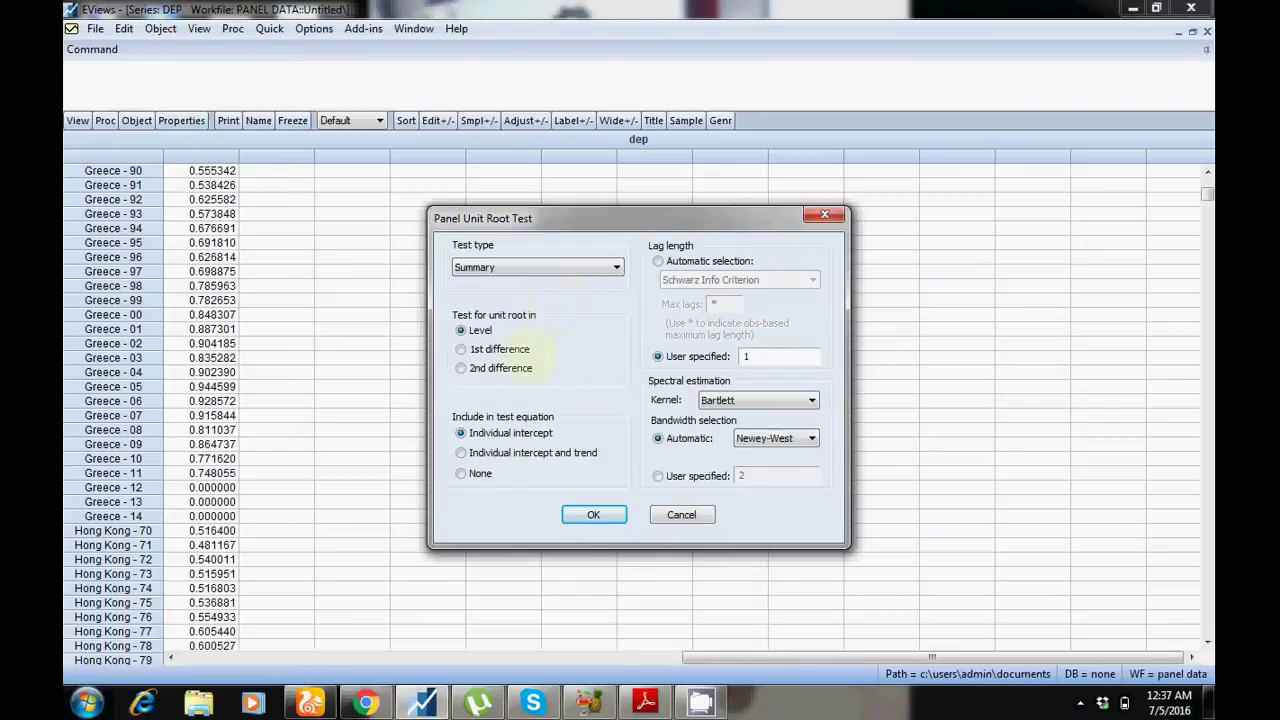
click(505, 455)
click(506, 268)
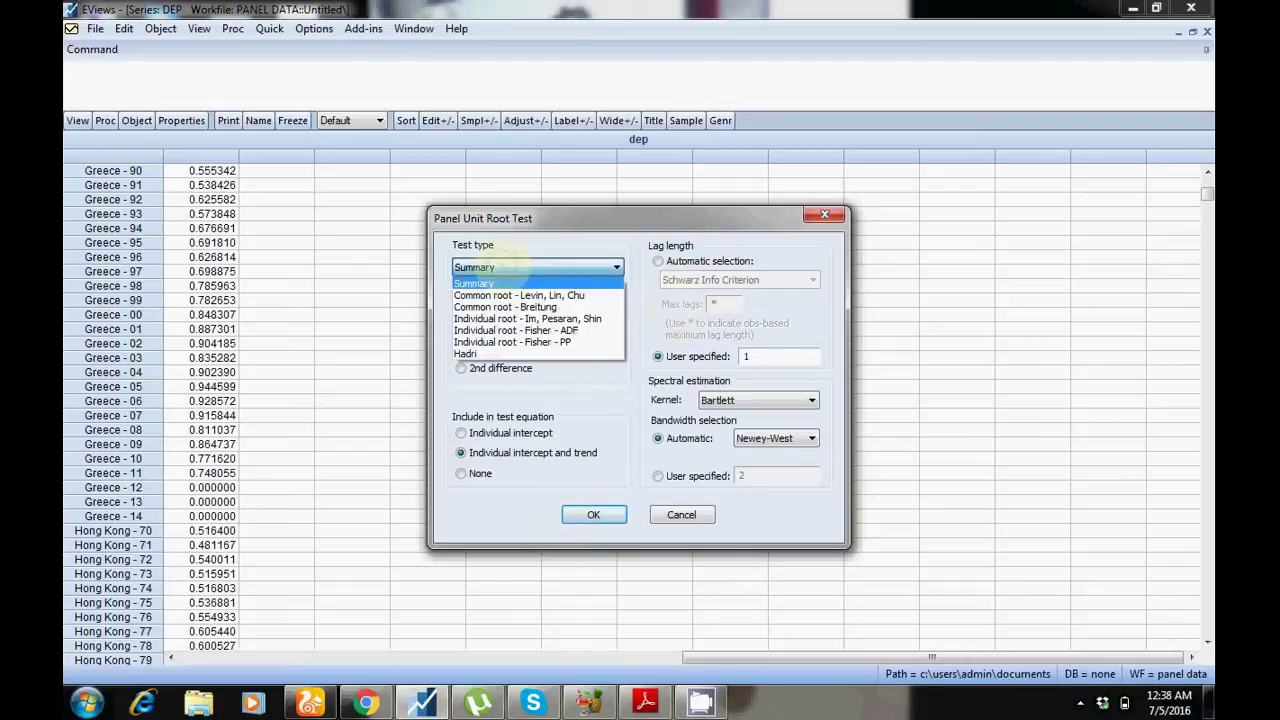
click(505, 266)
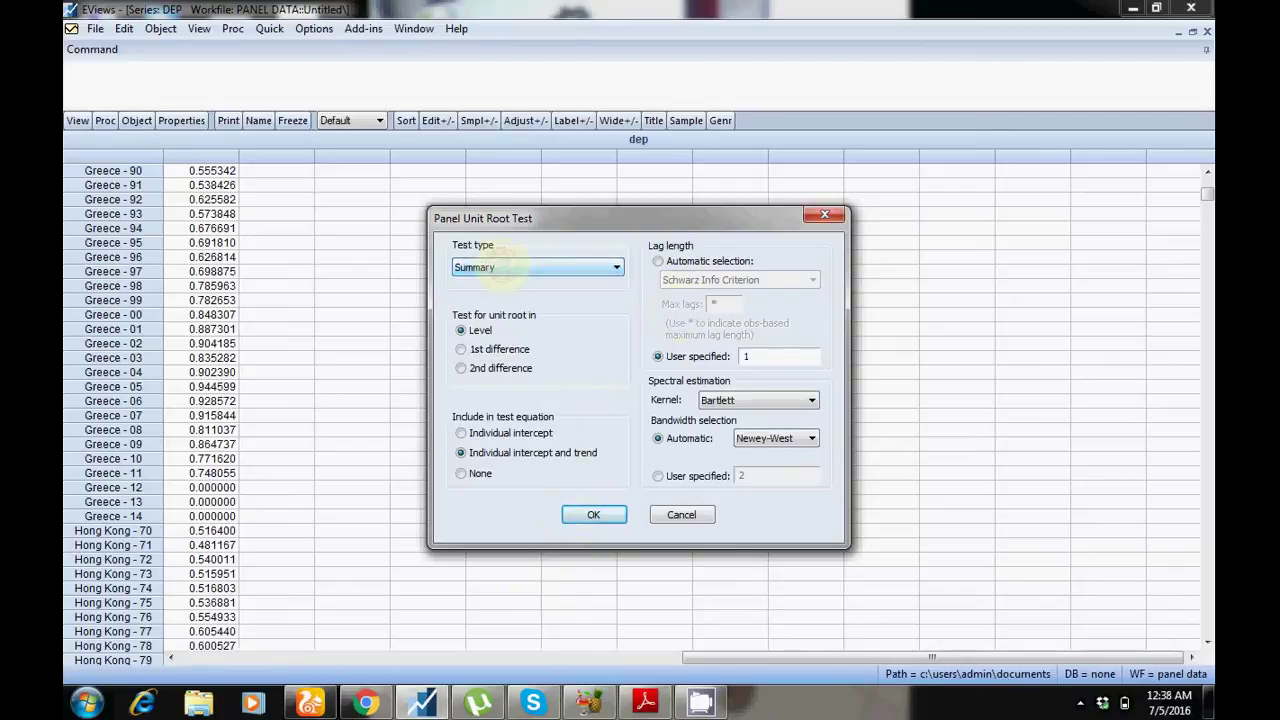
click(500, 262)
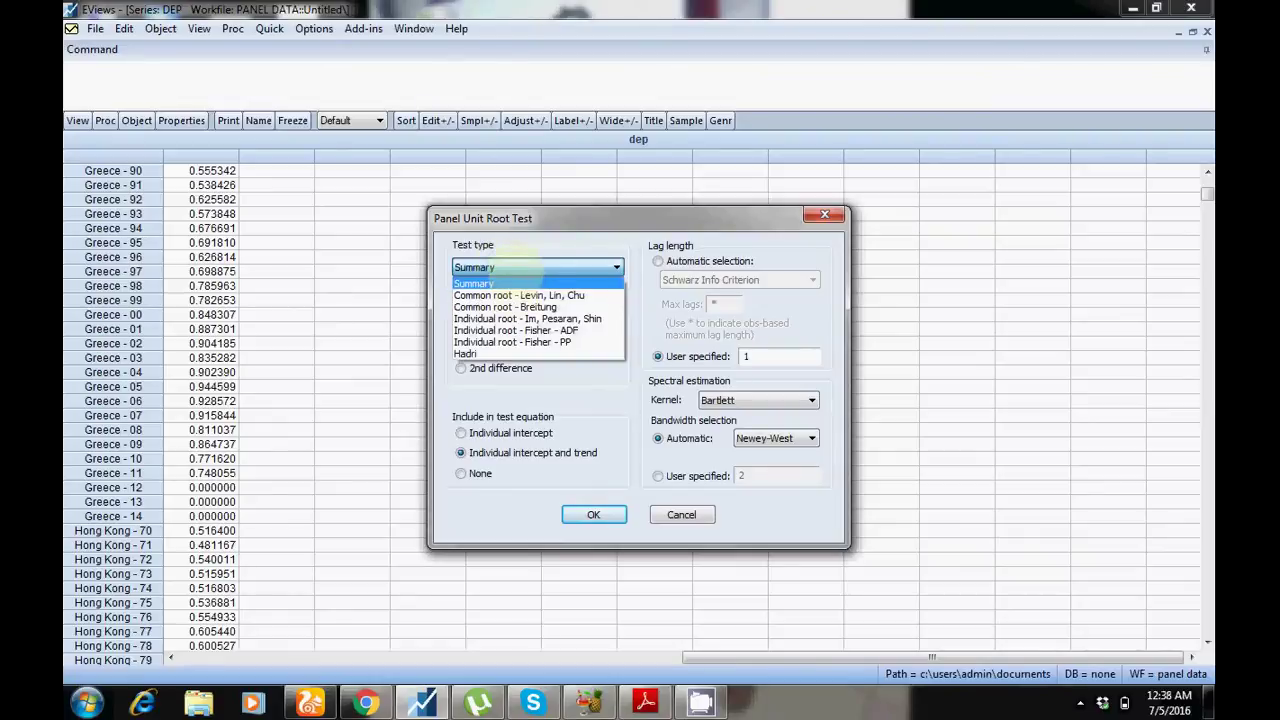
click(516, 268)
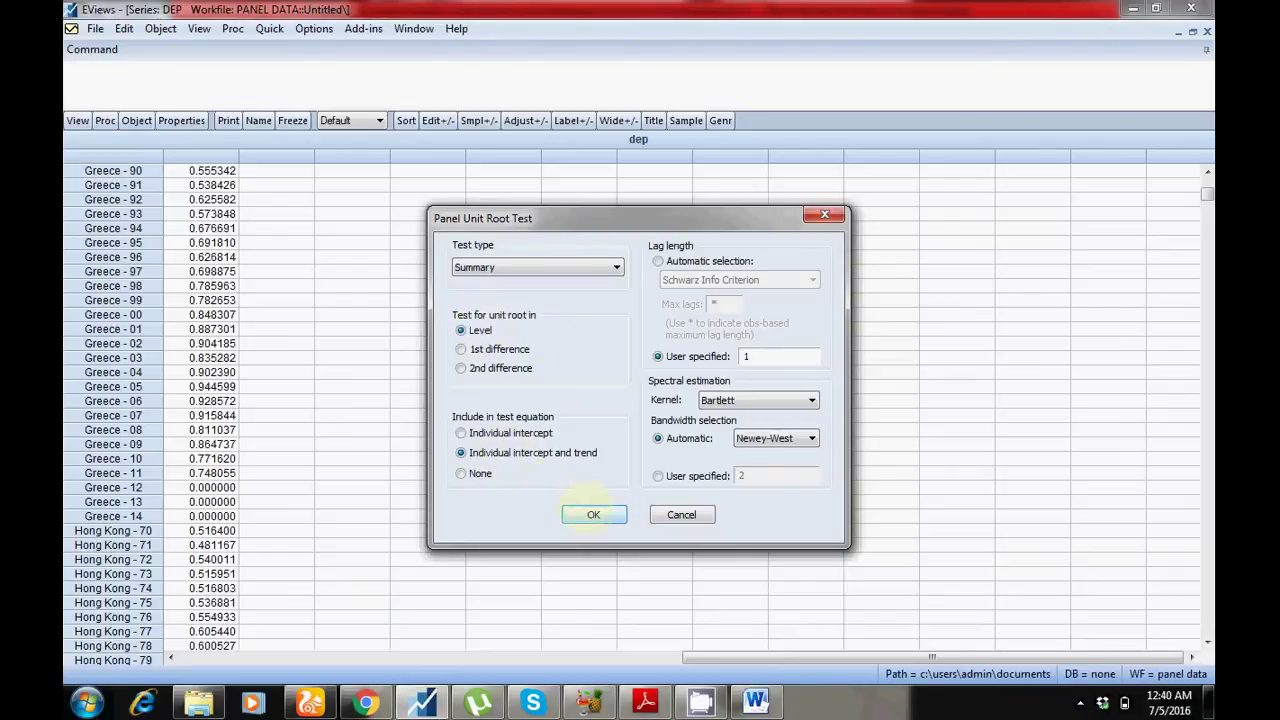
click(593, 514)
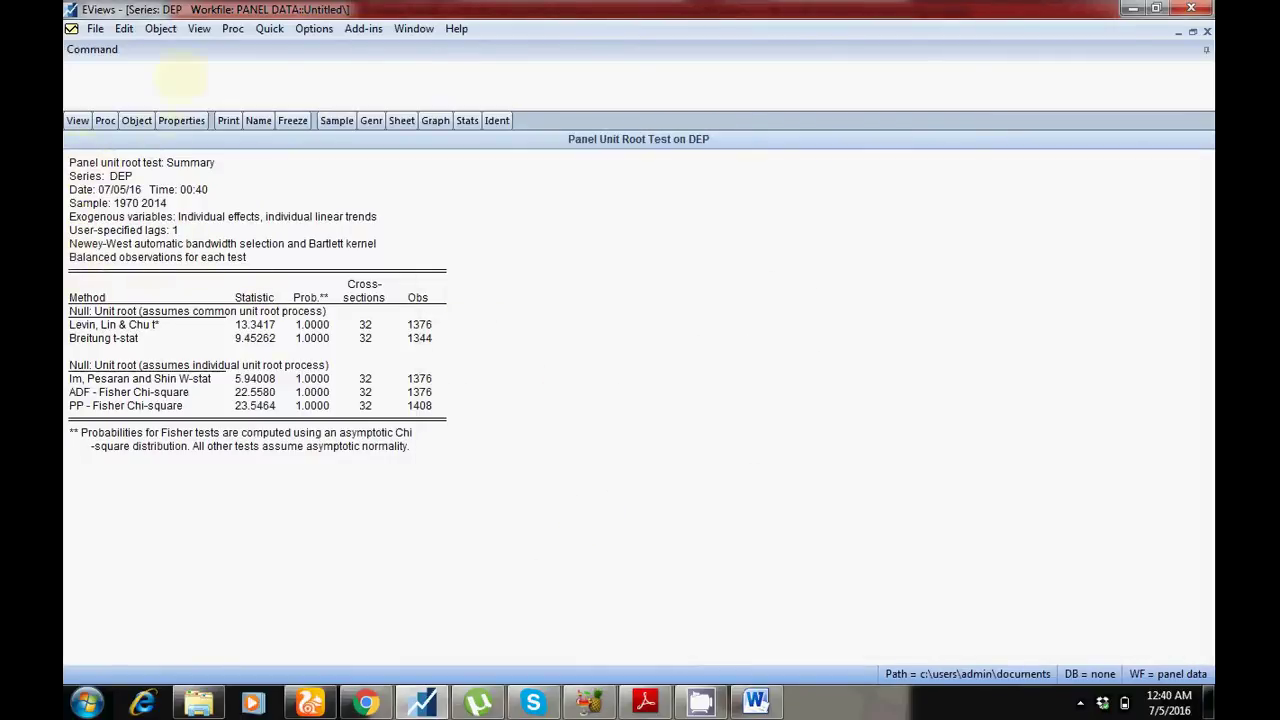
click(209, 88)
text(ind)
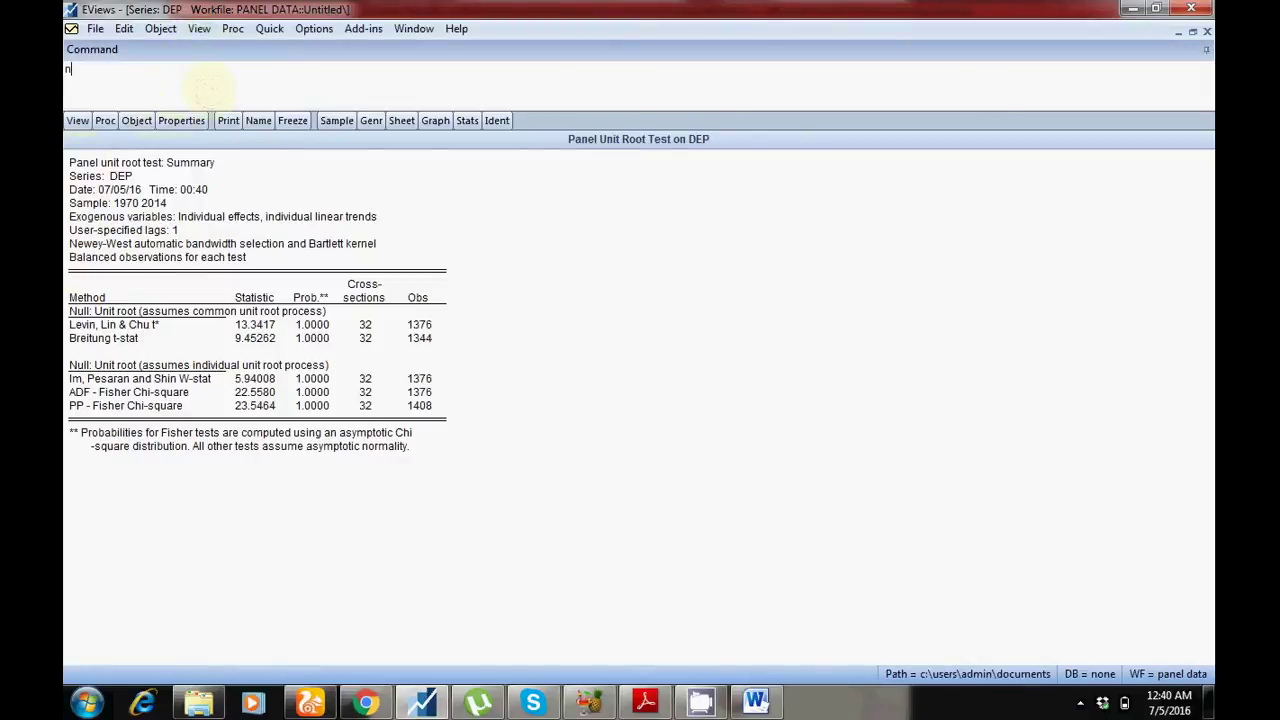
key(BackSpace)
key(BackSpace)
key(BackSpace)
text(N.H. there is unit root...)
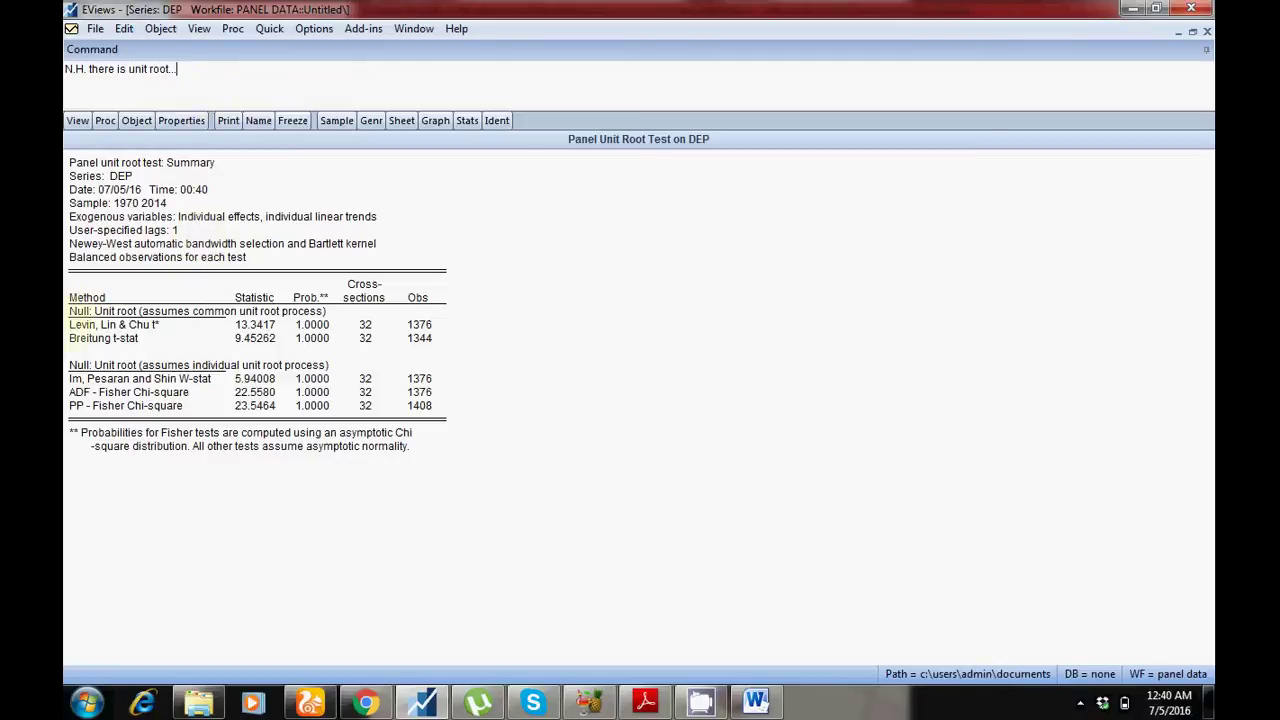
click(100, 324)
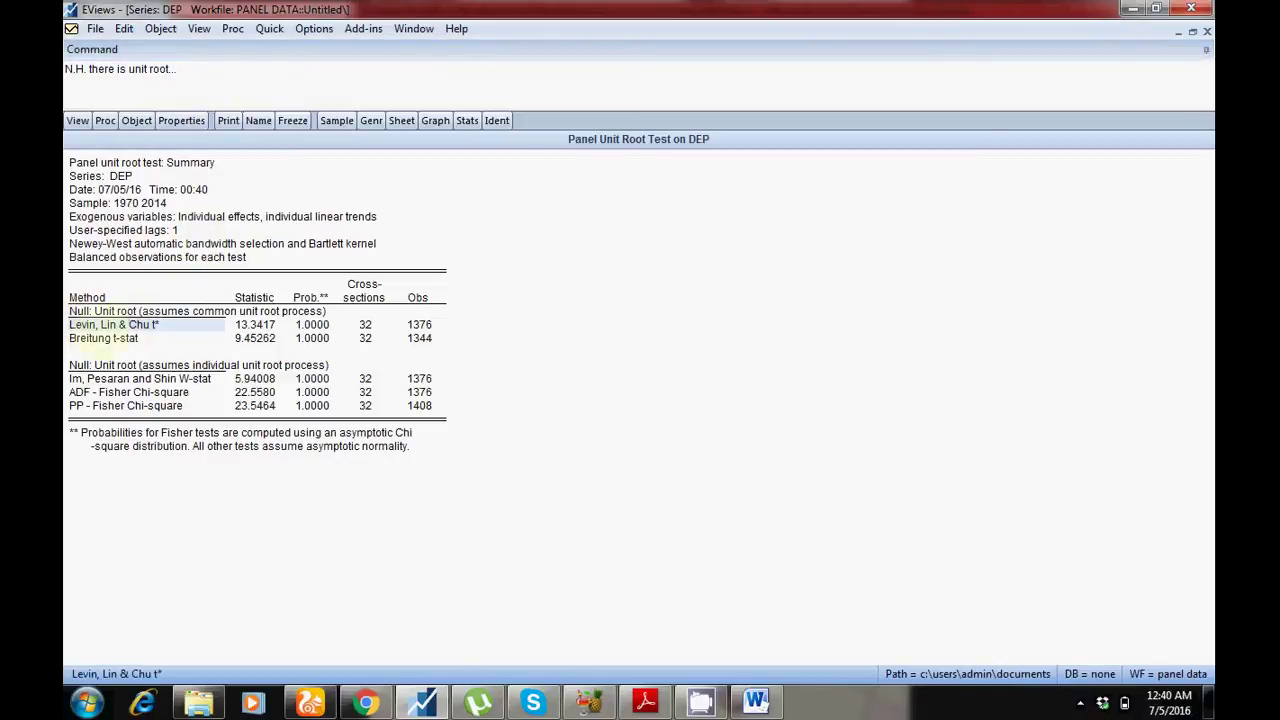
click(90, 338)
click(90, 378)
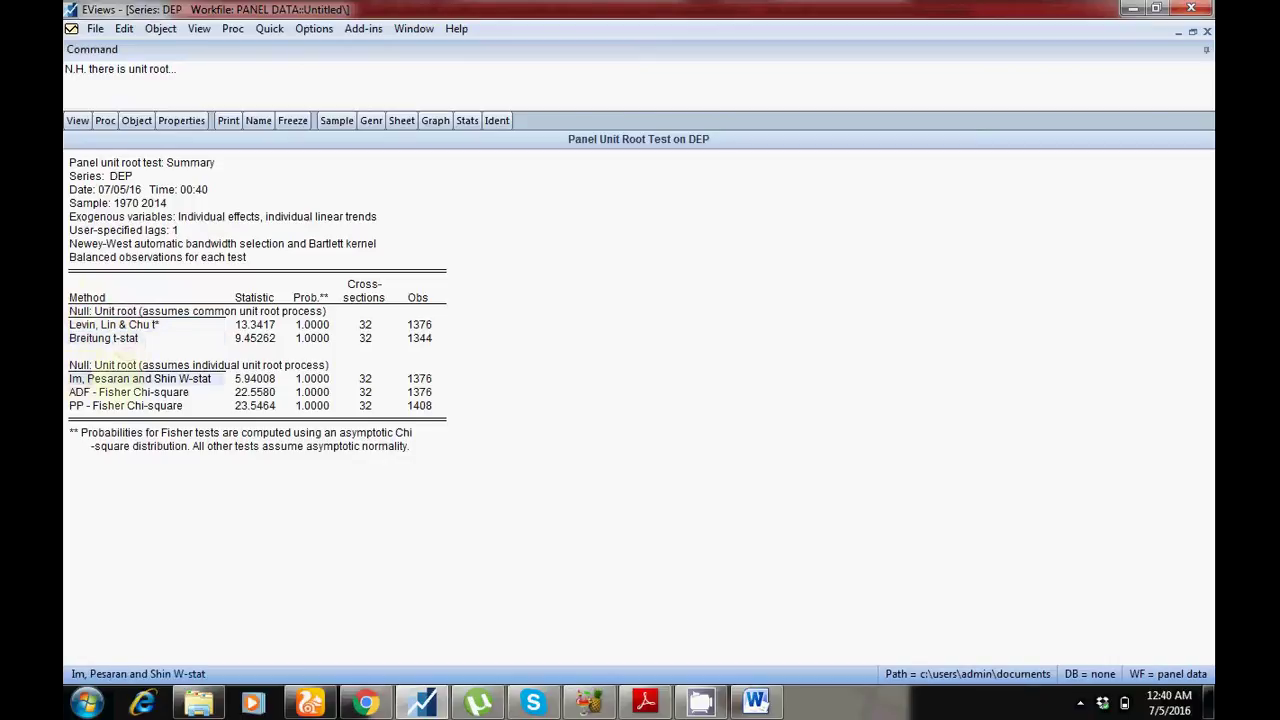
click(128, 392)
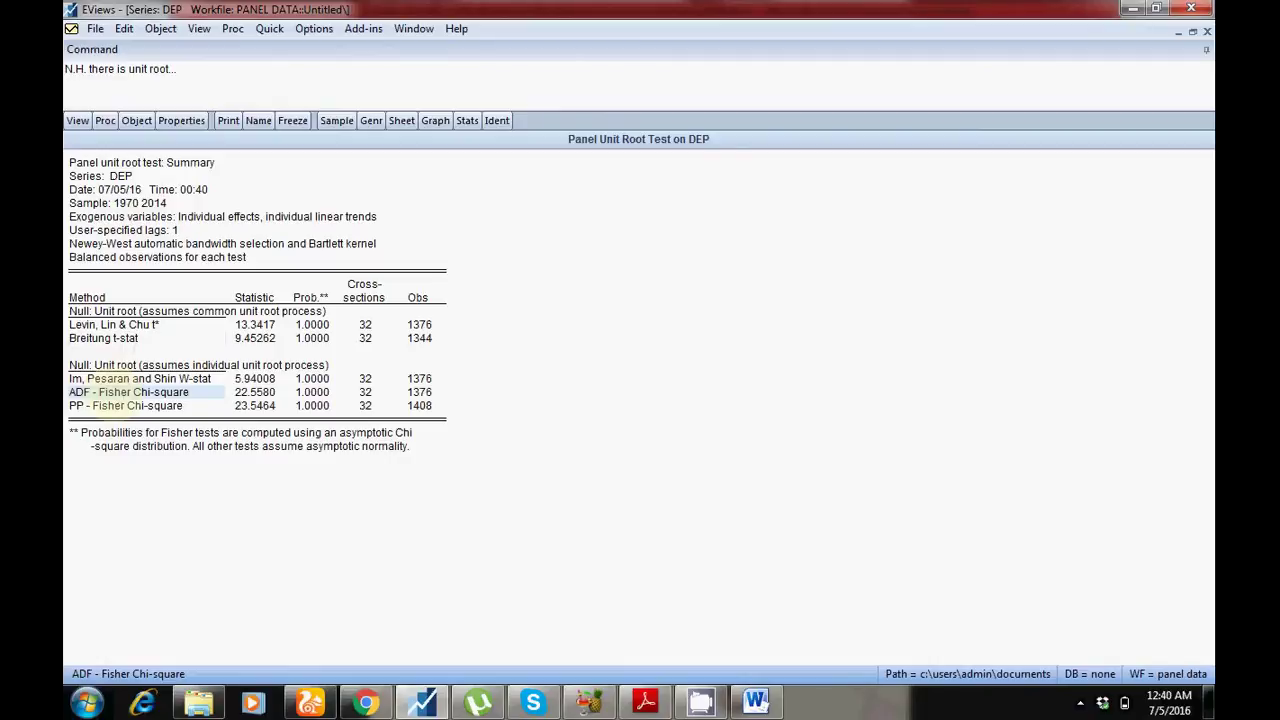
click(120, 325)
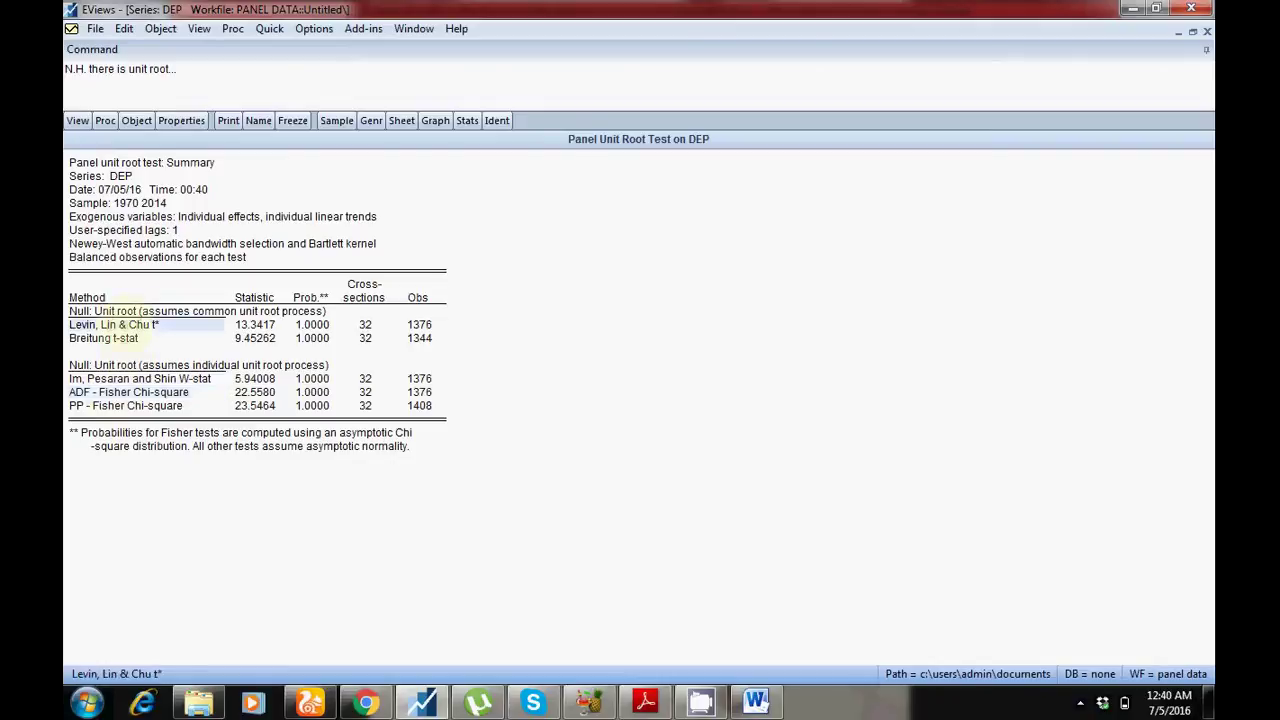
drag(122, 330, 330, 326)
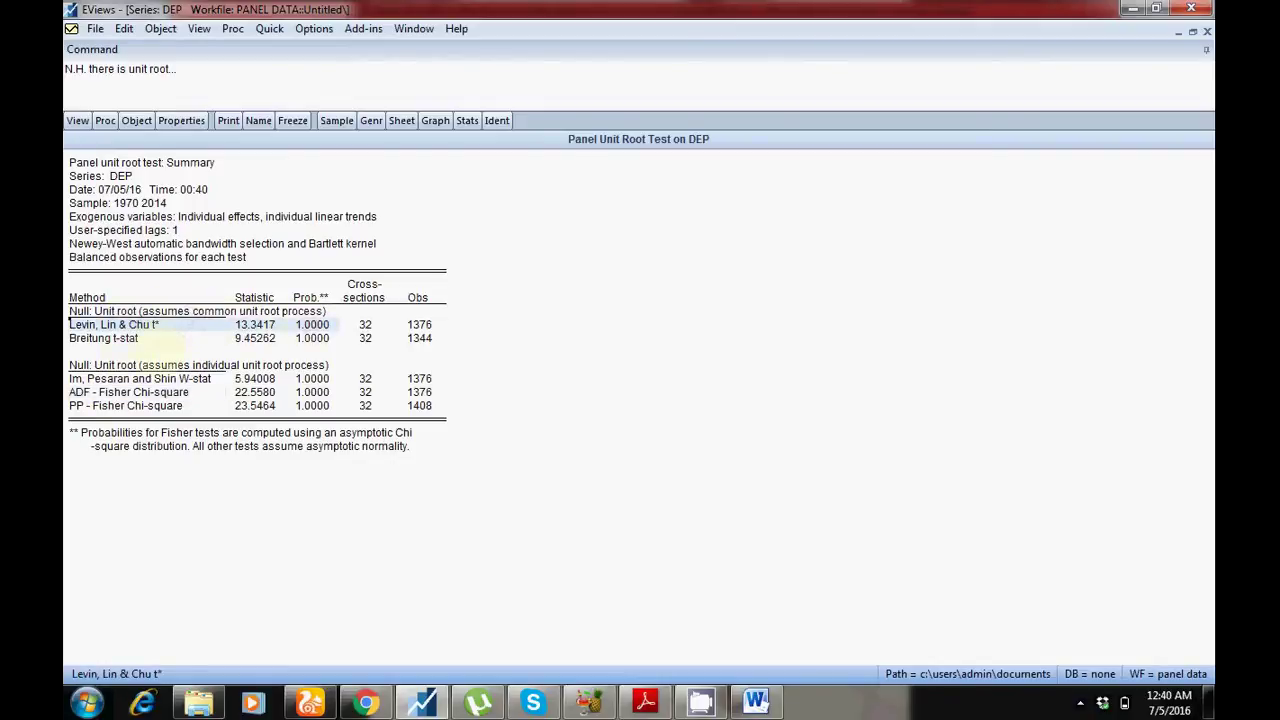
drag(72, 378, 325, 378)
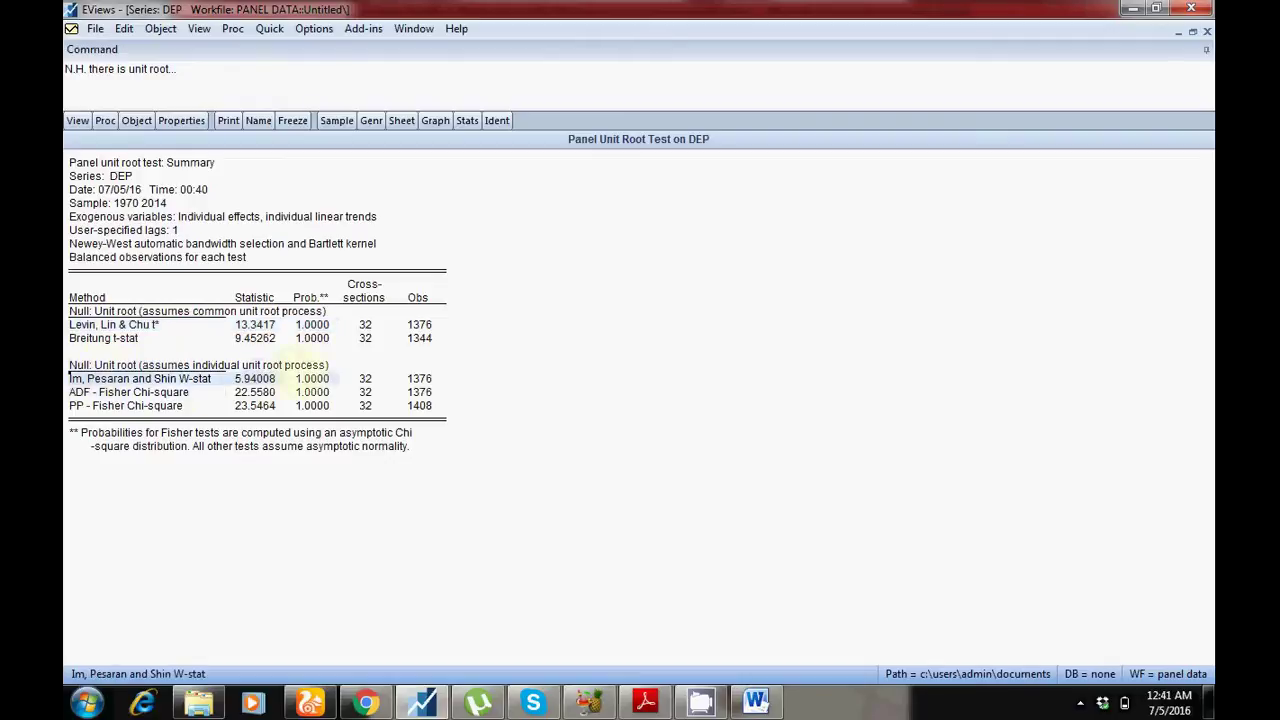
click(310, 378)
click(108, 324)
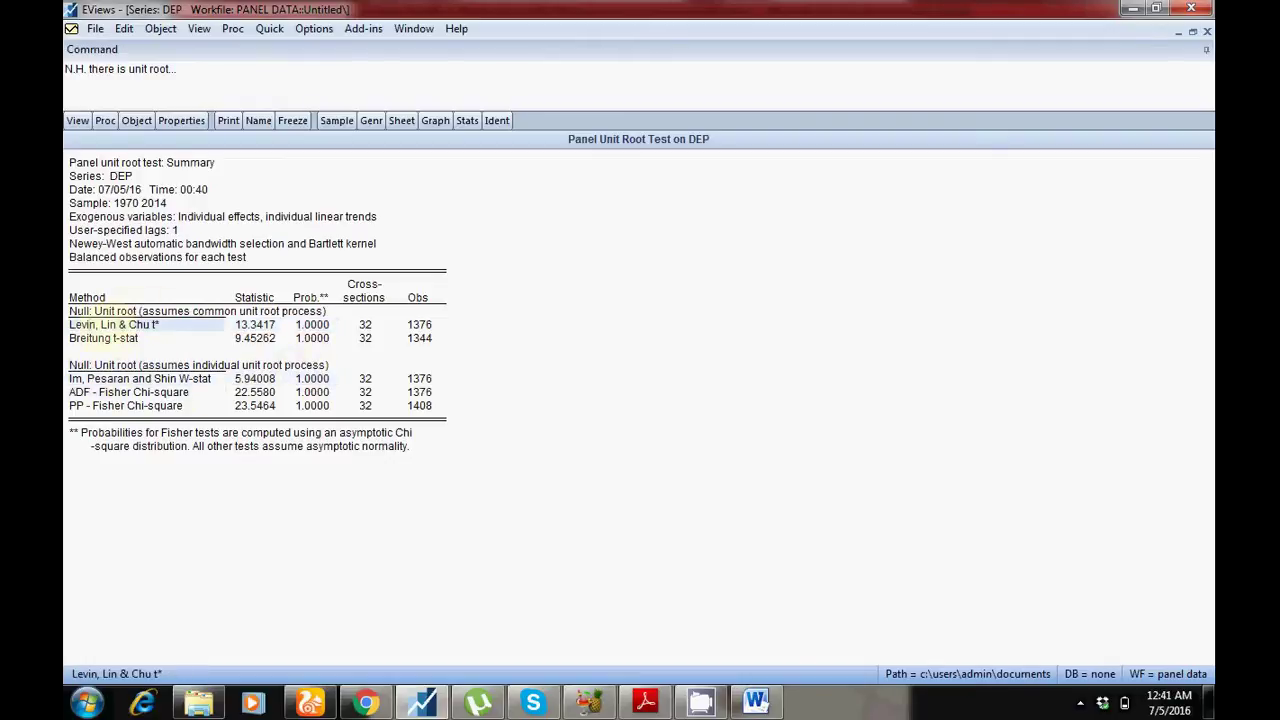
drag(150, 324, 310, 330)
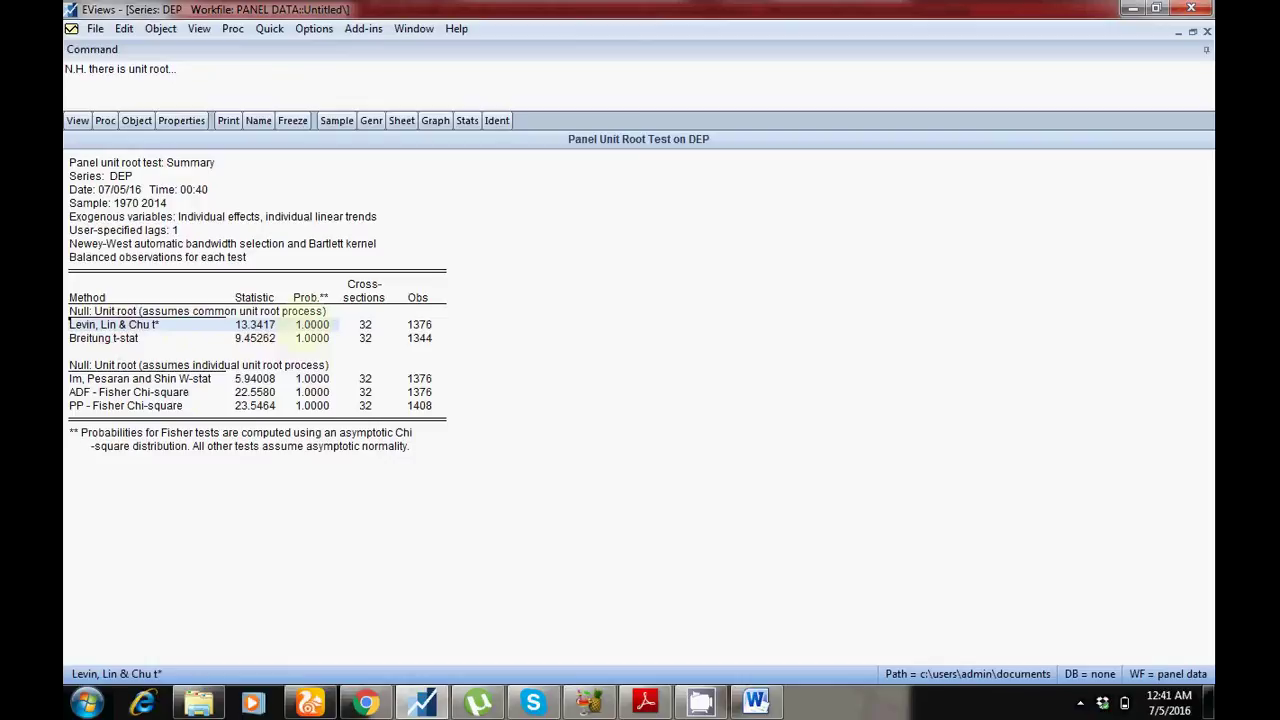
click(311, 326)
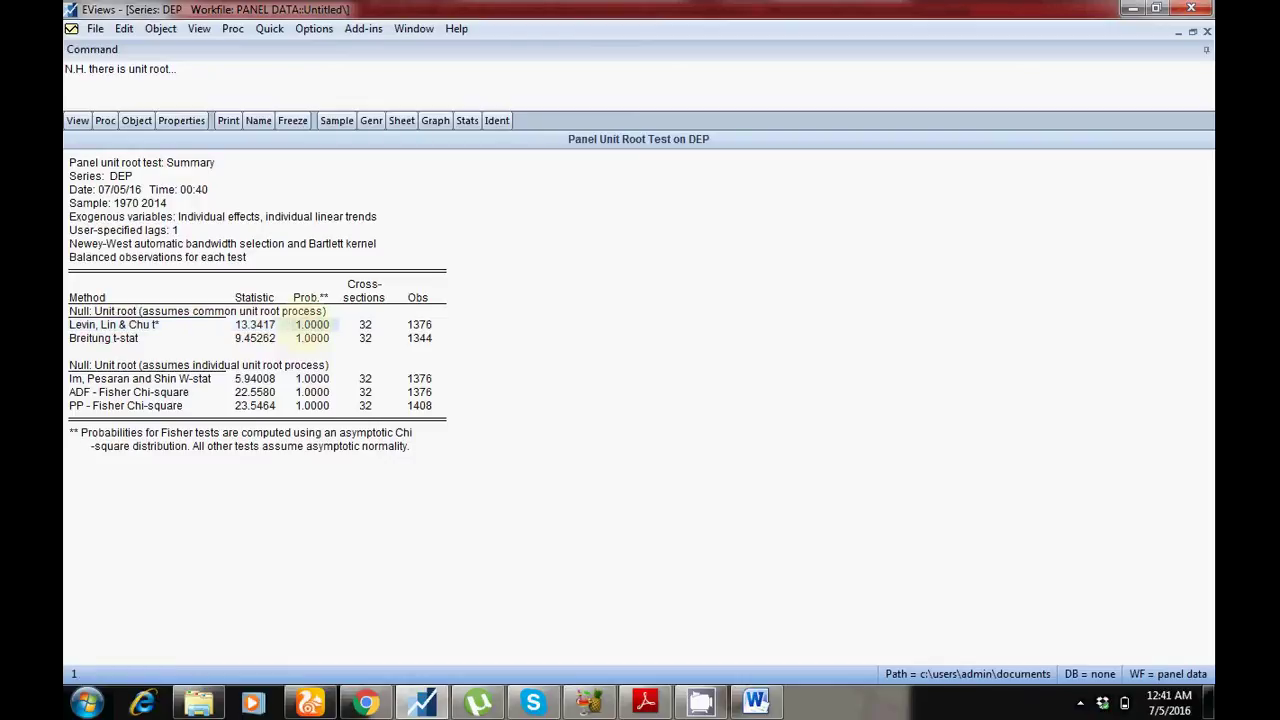
click(192, 70)
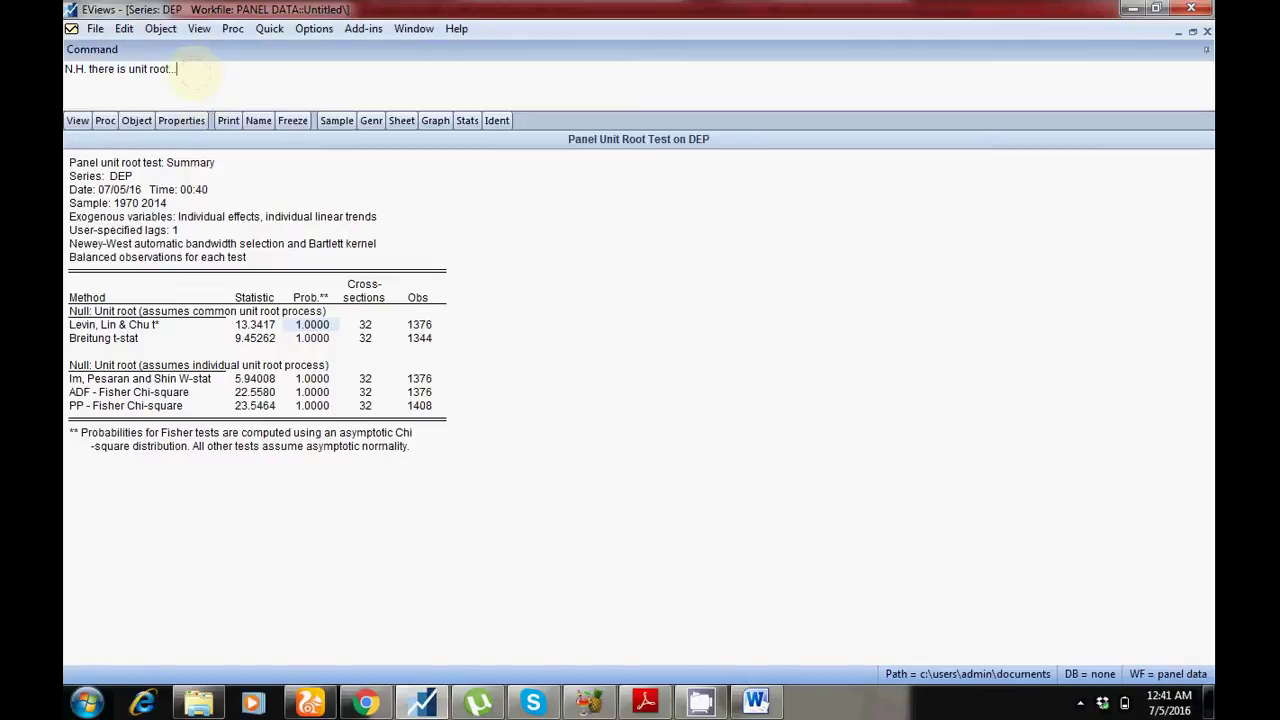
drag(192, 70, 72, 82)
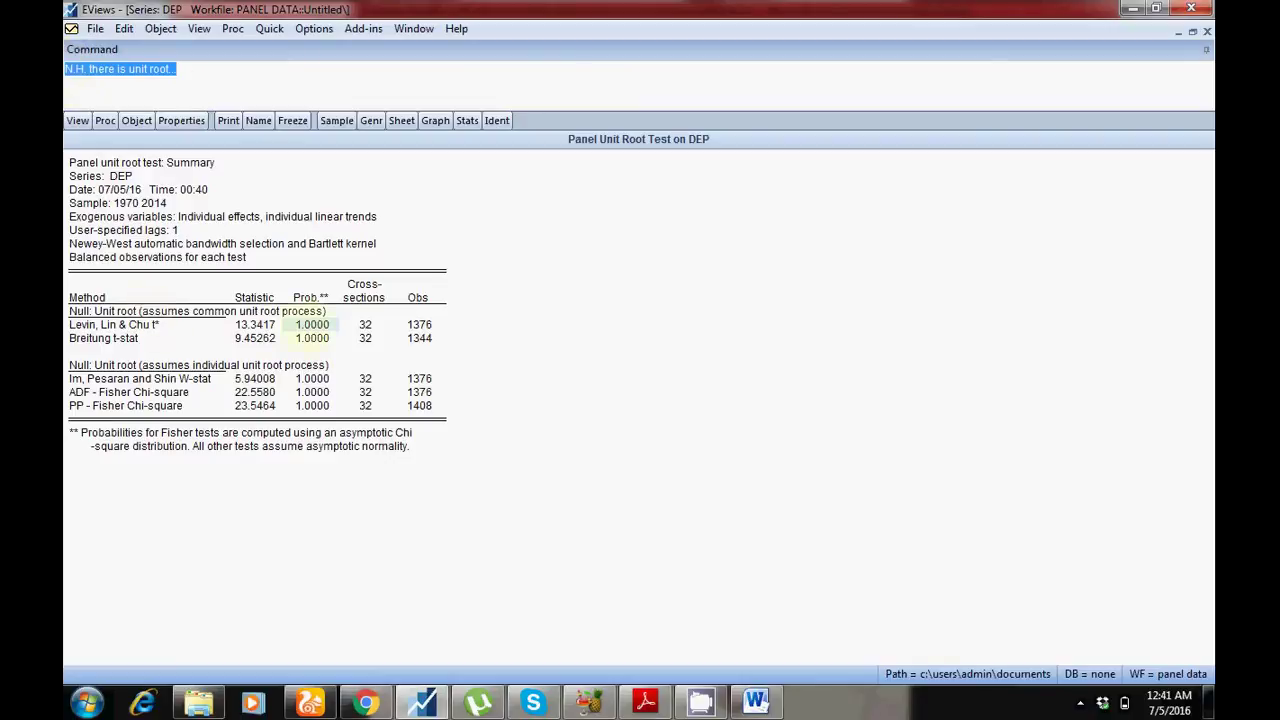
click(312, 331)
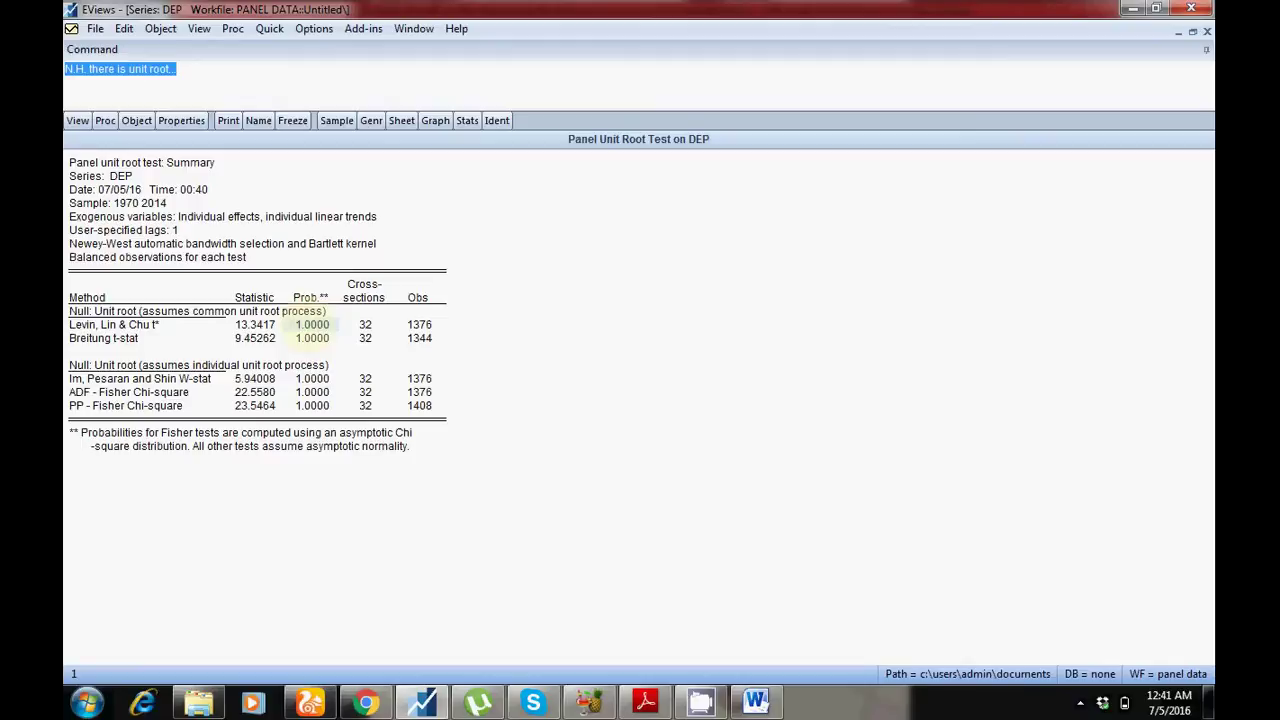
click(105, 378)
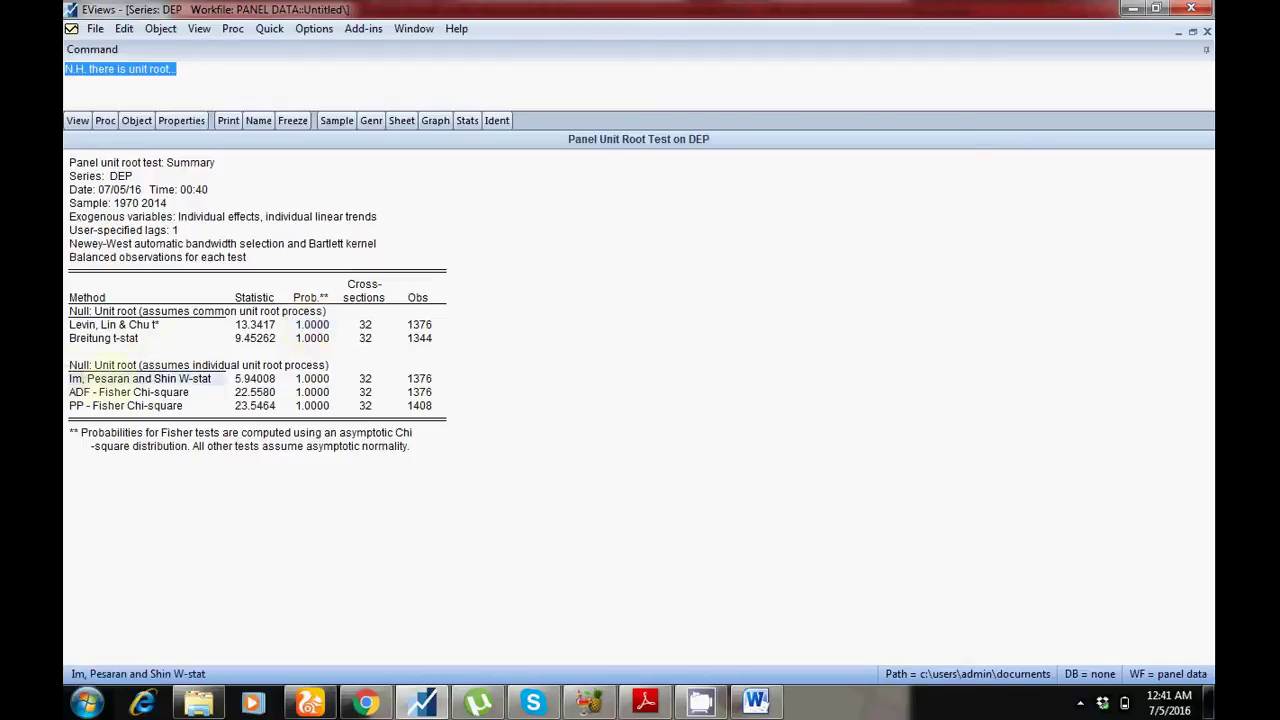
click(312, 378)
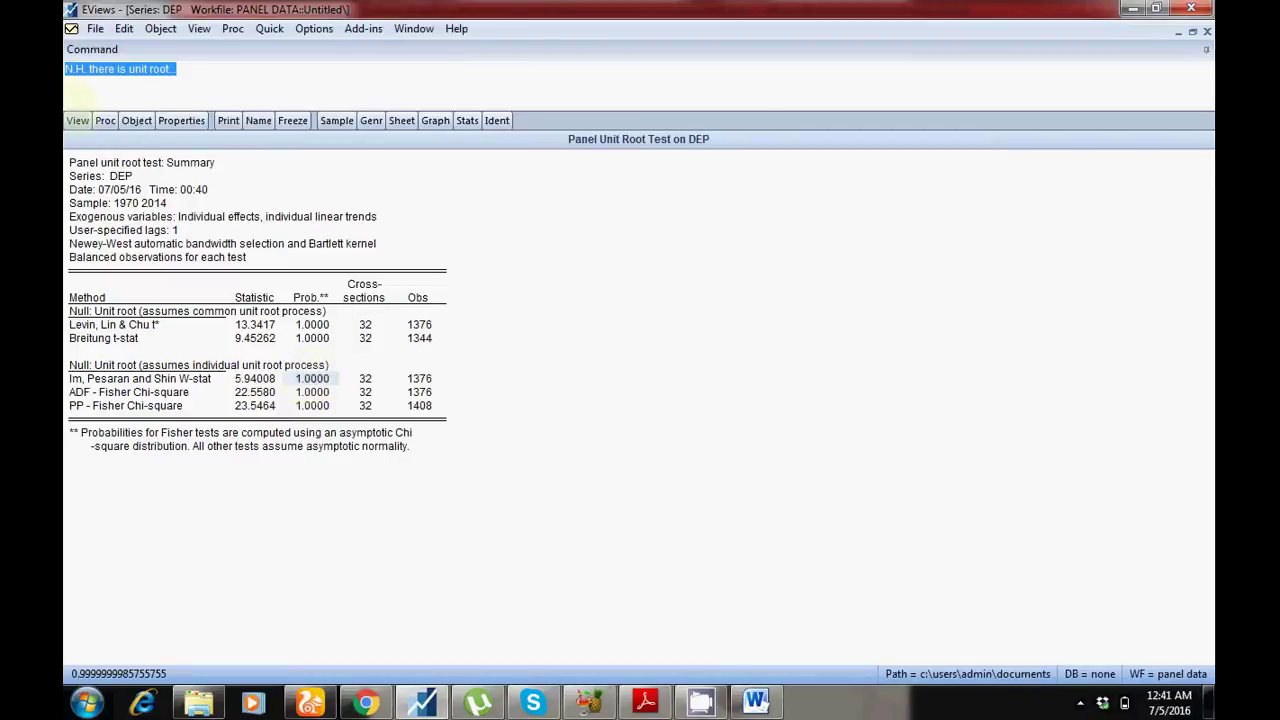
Rerun the Summary panel unit root test on dep using the 1st difference
click(77, 120)
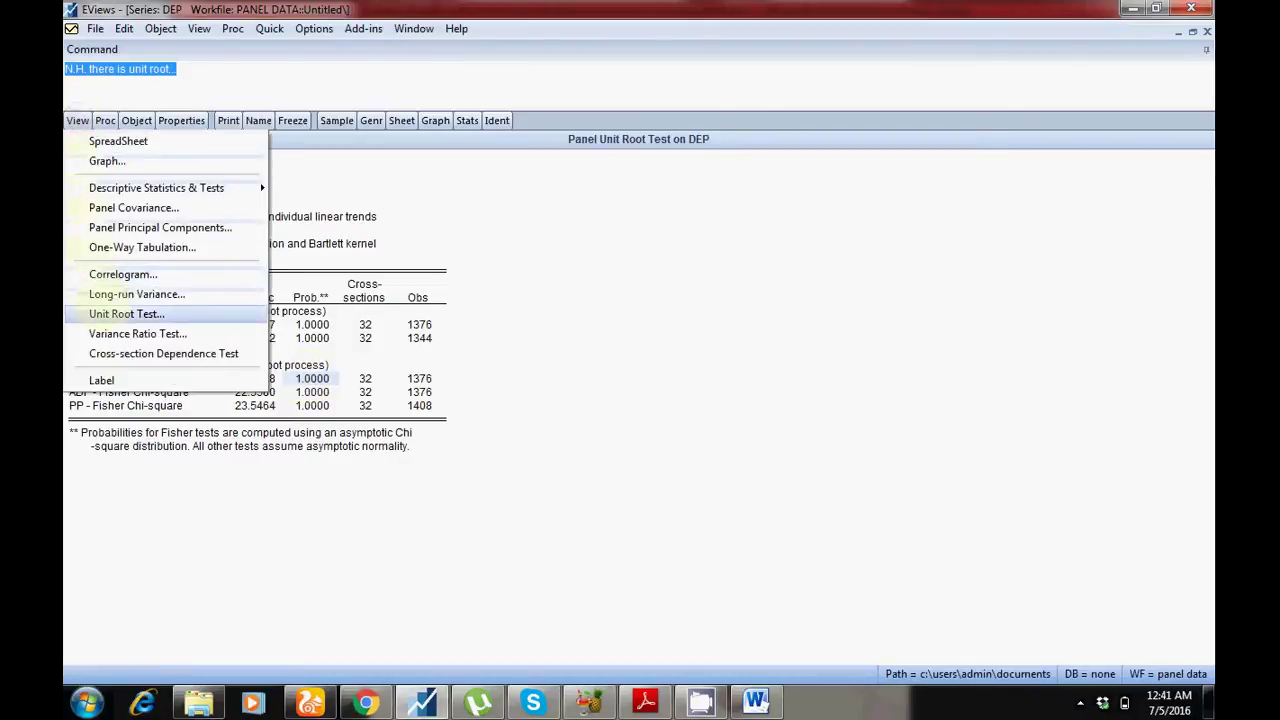
click(100, 314)
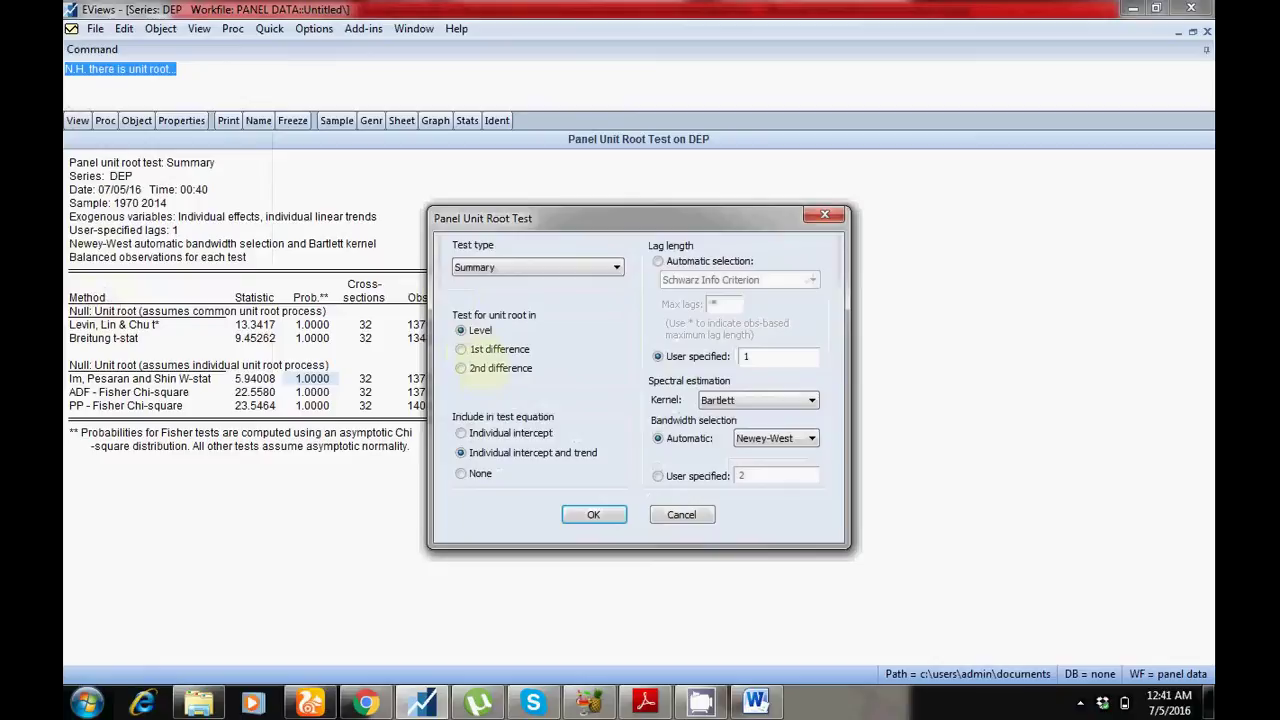
click(461, 349)
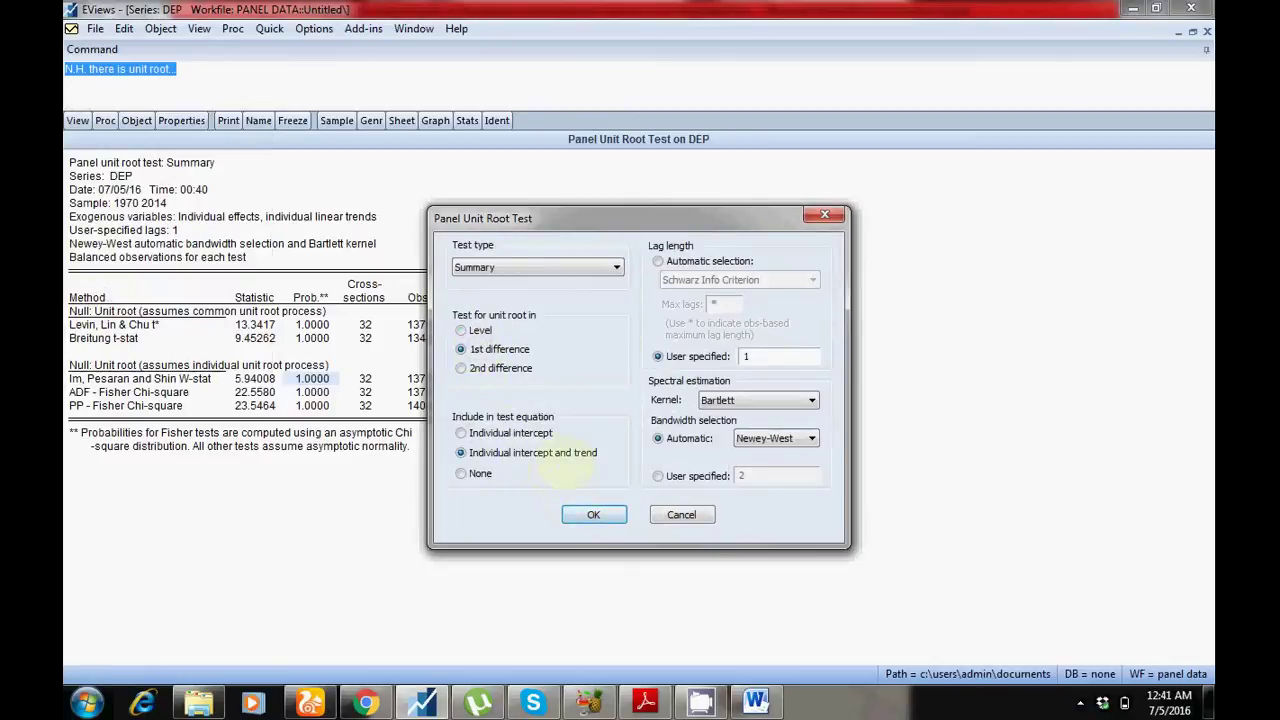
click(582, 512)
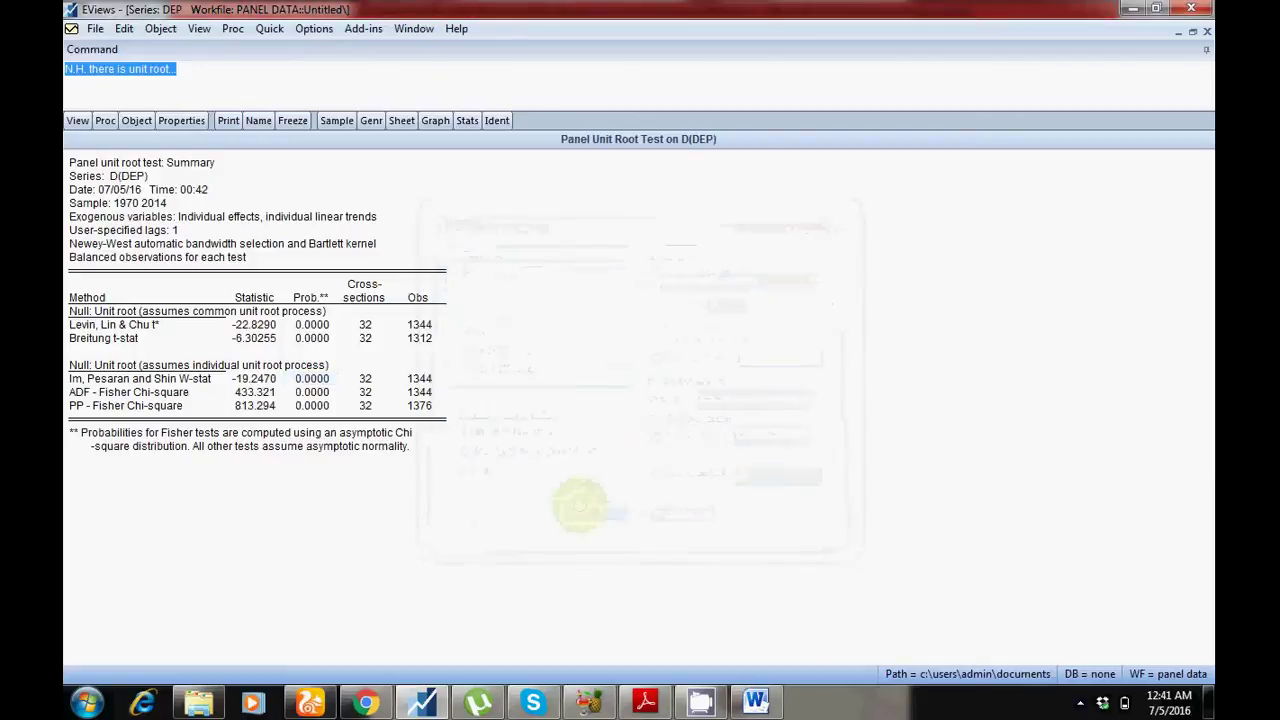
Check the Levin, Lin & Chu and Im, Pesaran and Shin probabilities, then switch to the PDF
click(110, 324)
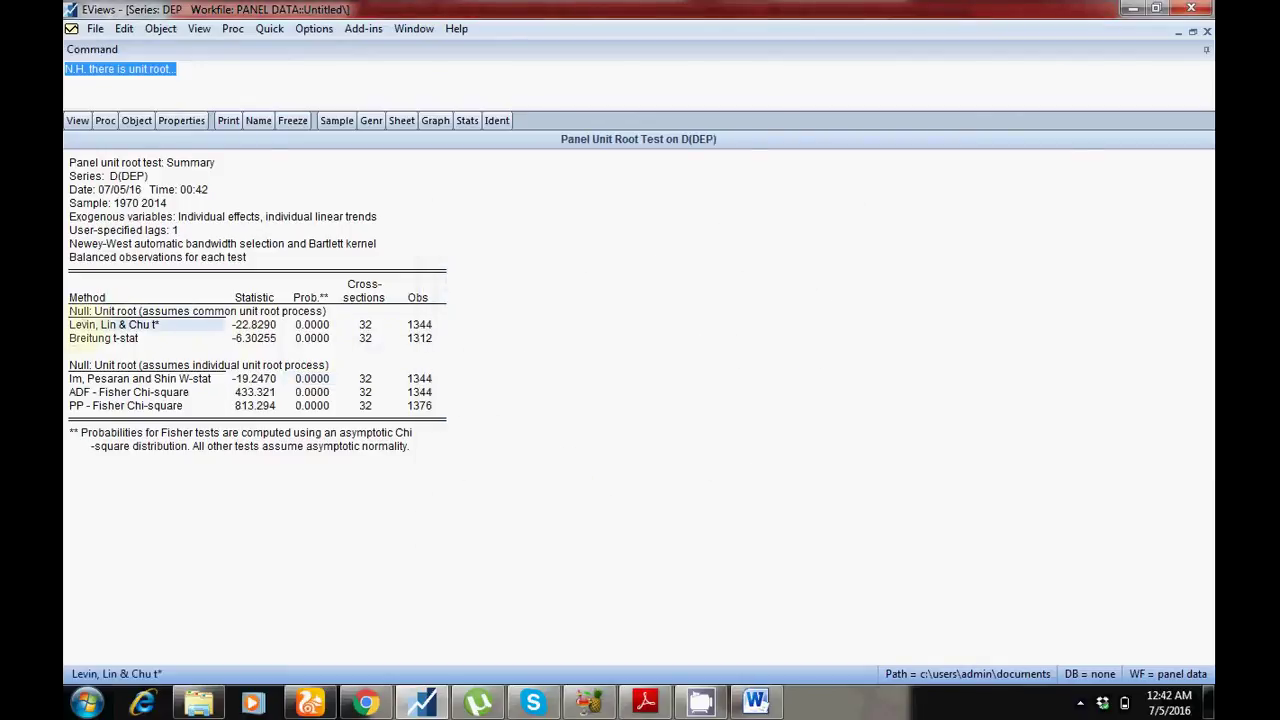
click(312, 324)
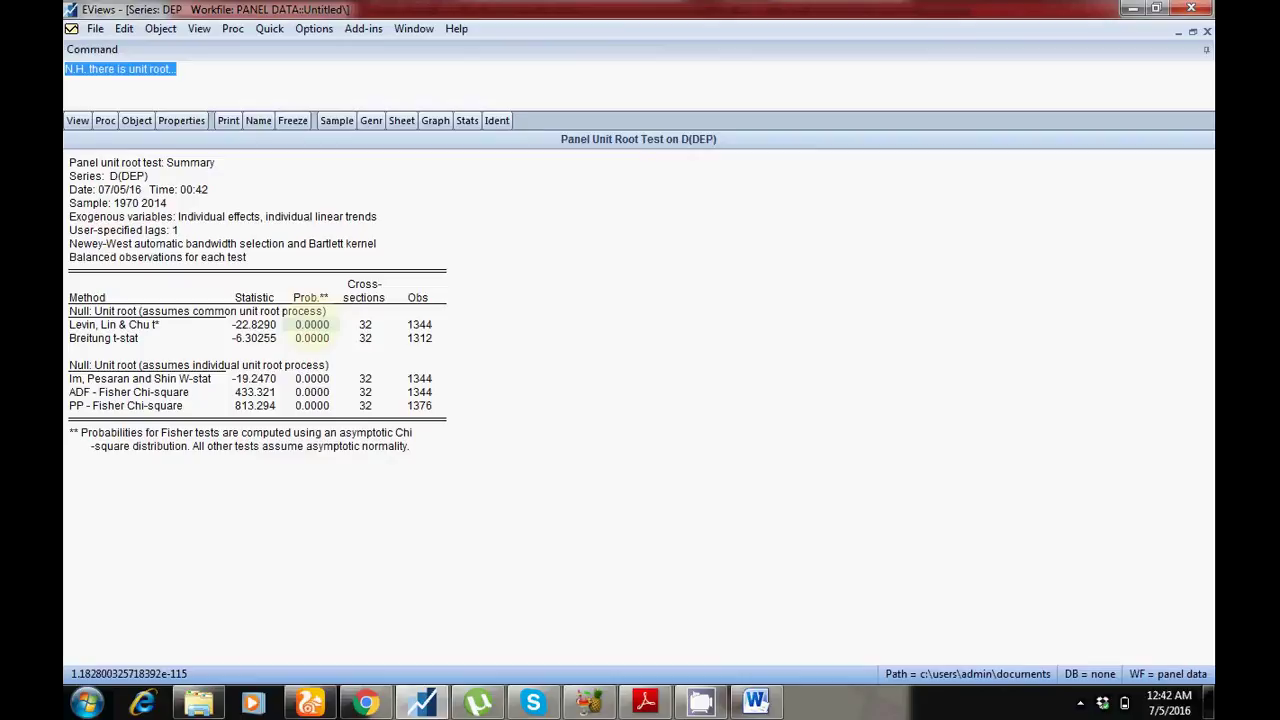
click(158, 377)
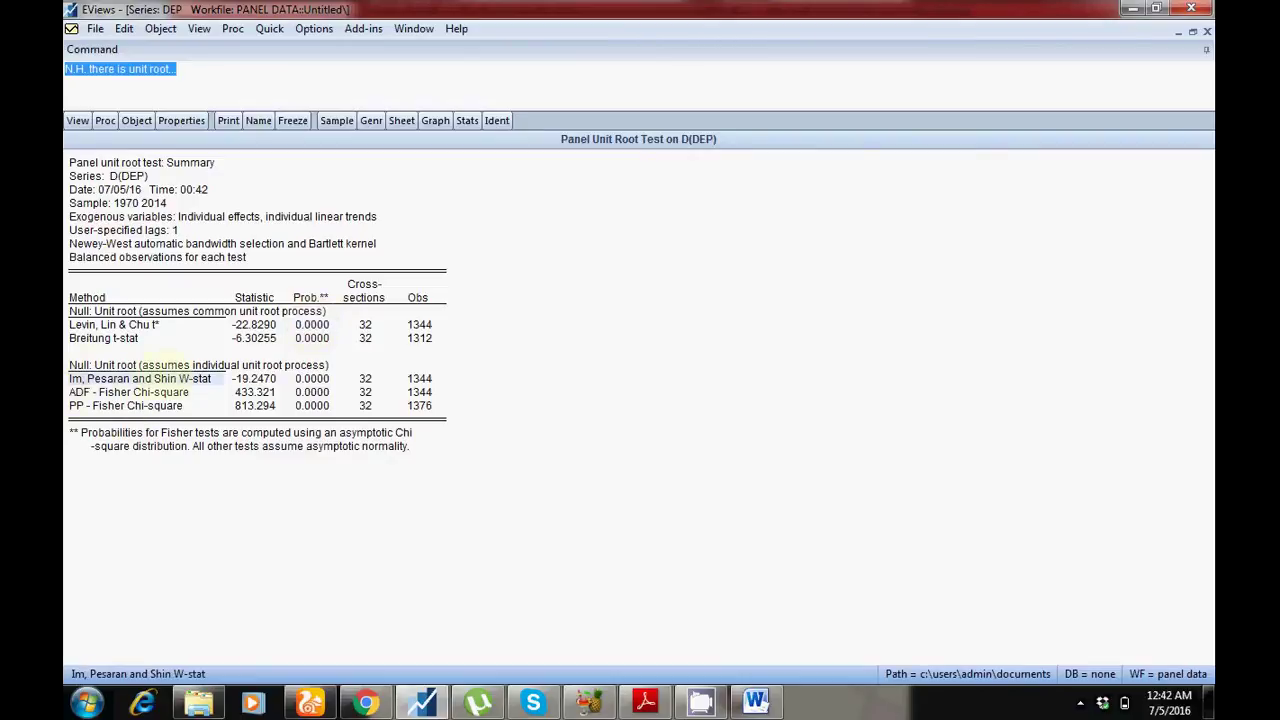
click(312, 378)
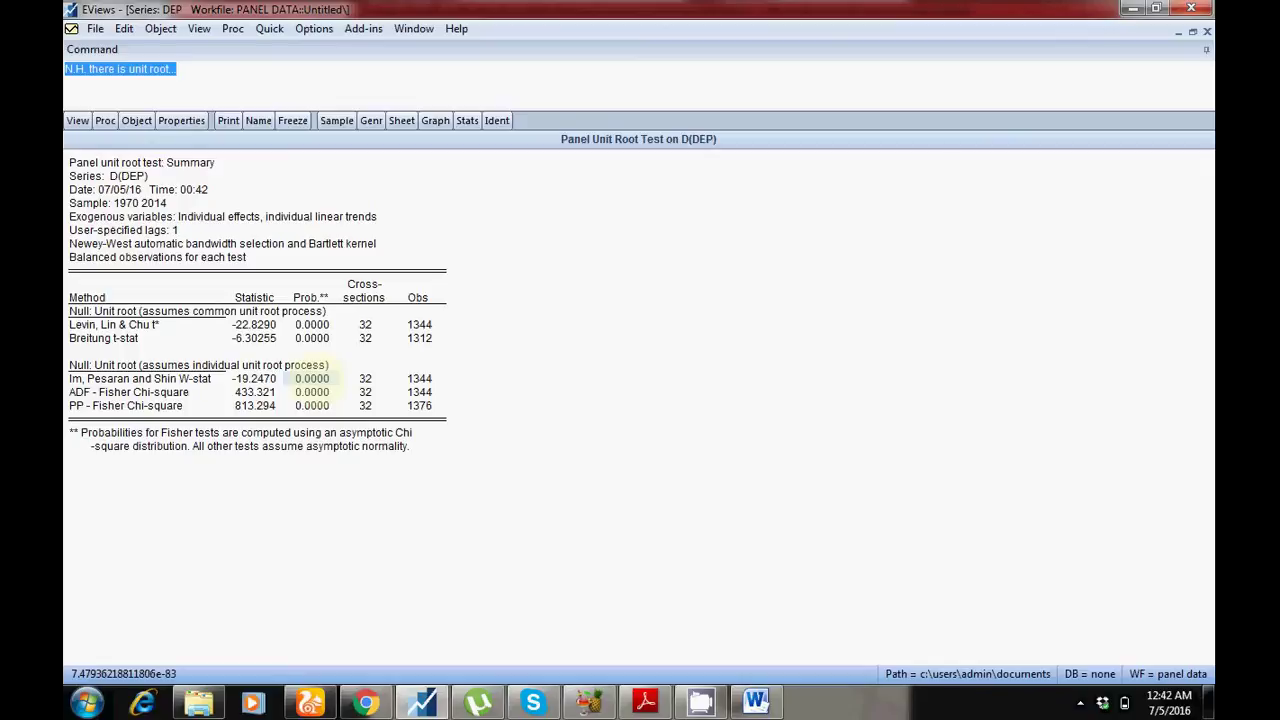
click(110, 324)
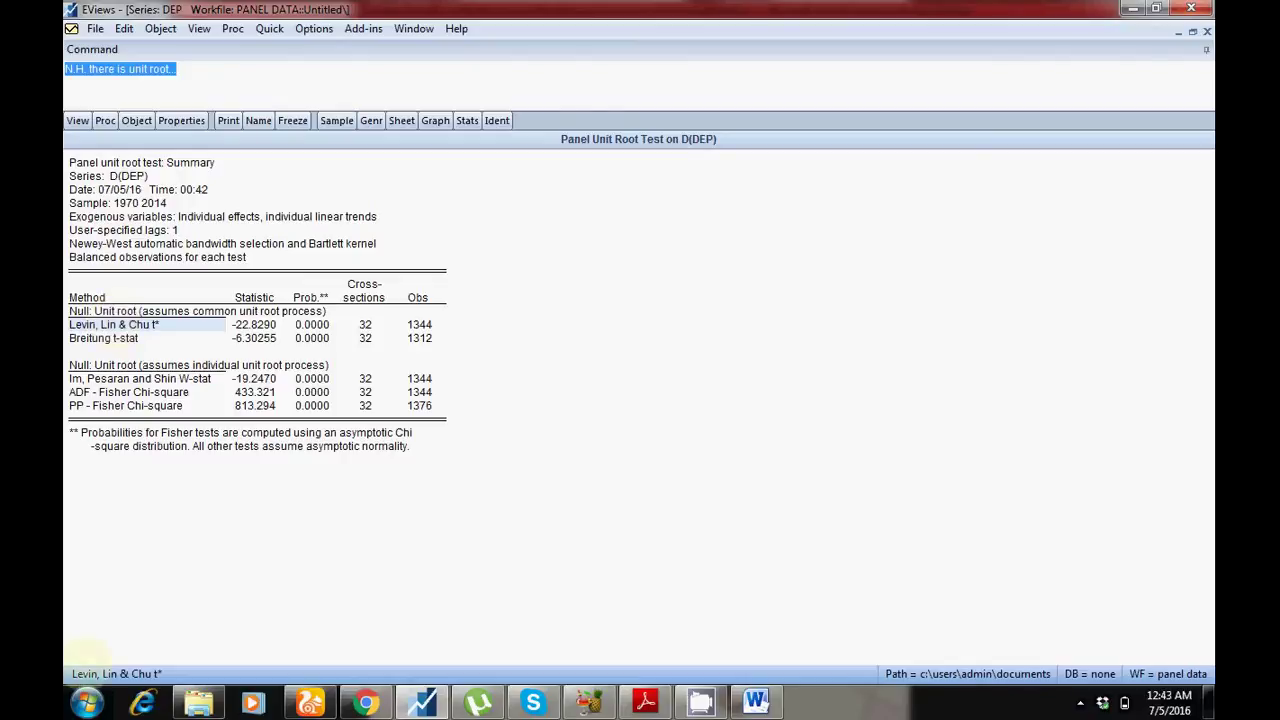
click(645, 703)
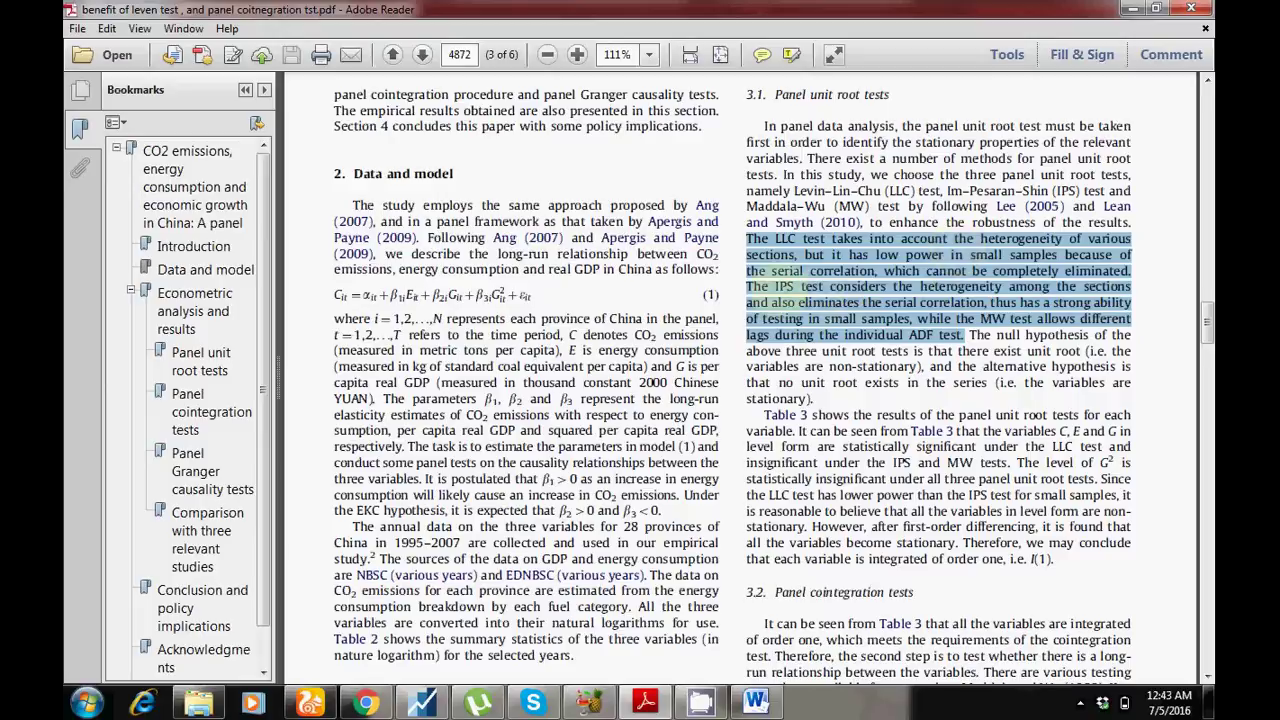
Highlight the paper's sentences describing the IPS test and the MW test's strengths
click(778, 288)
drag(747, 288, 1078, 304)
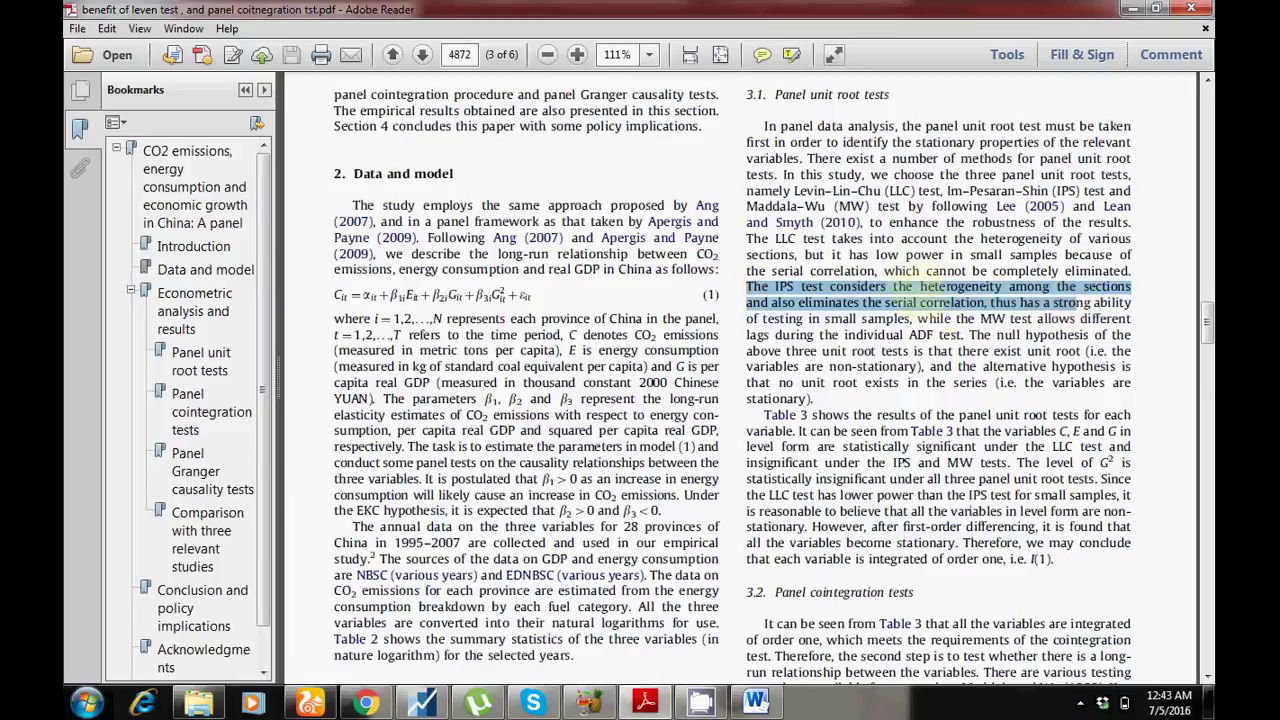
click(938, 300)
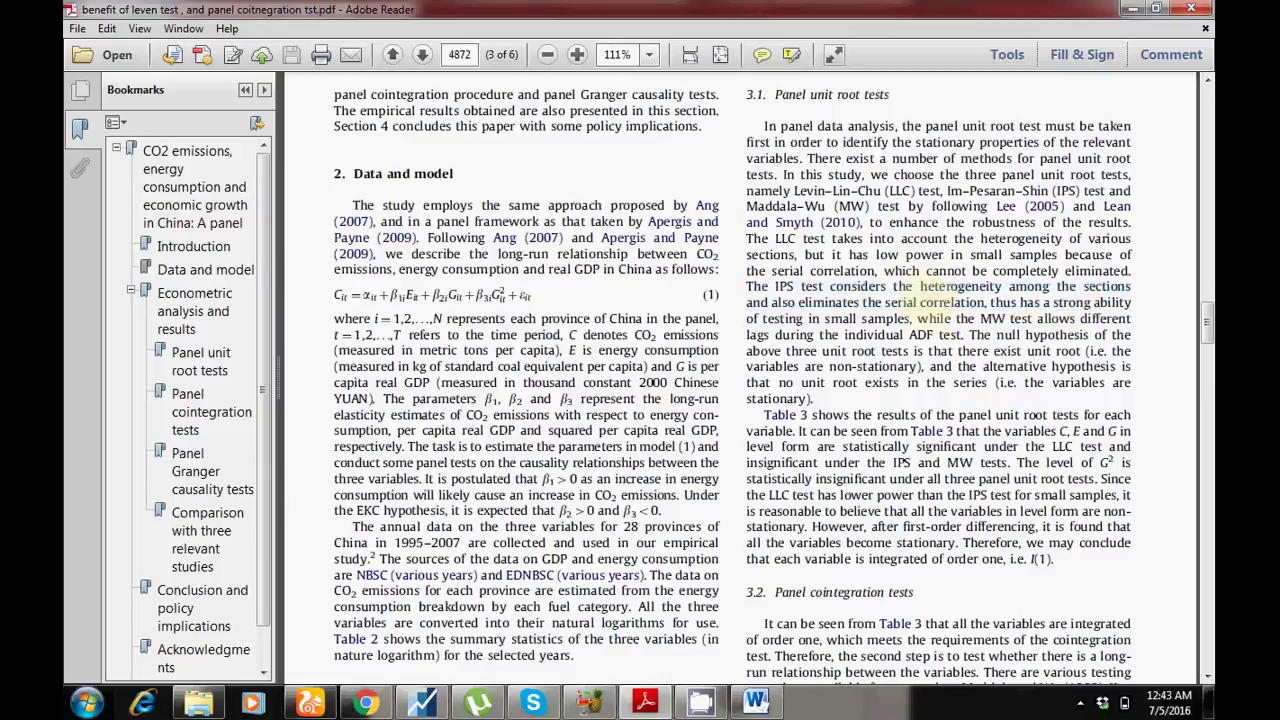
drag(885, 303, 965, 319)
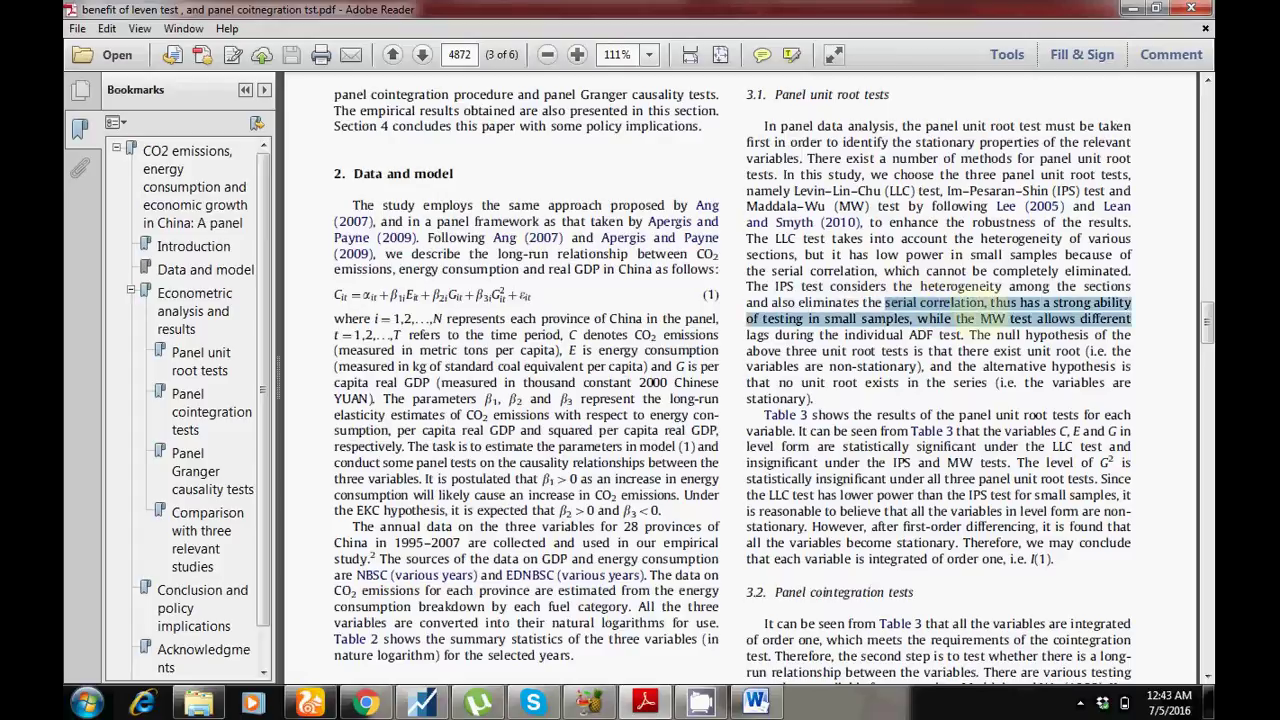
click(985, 305)
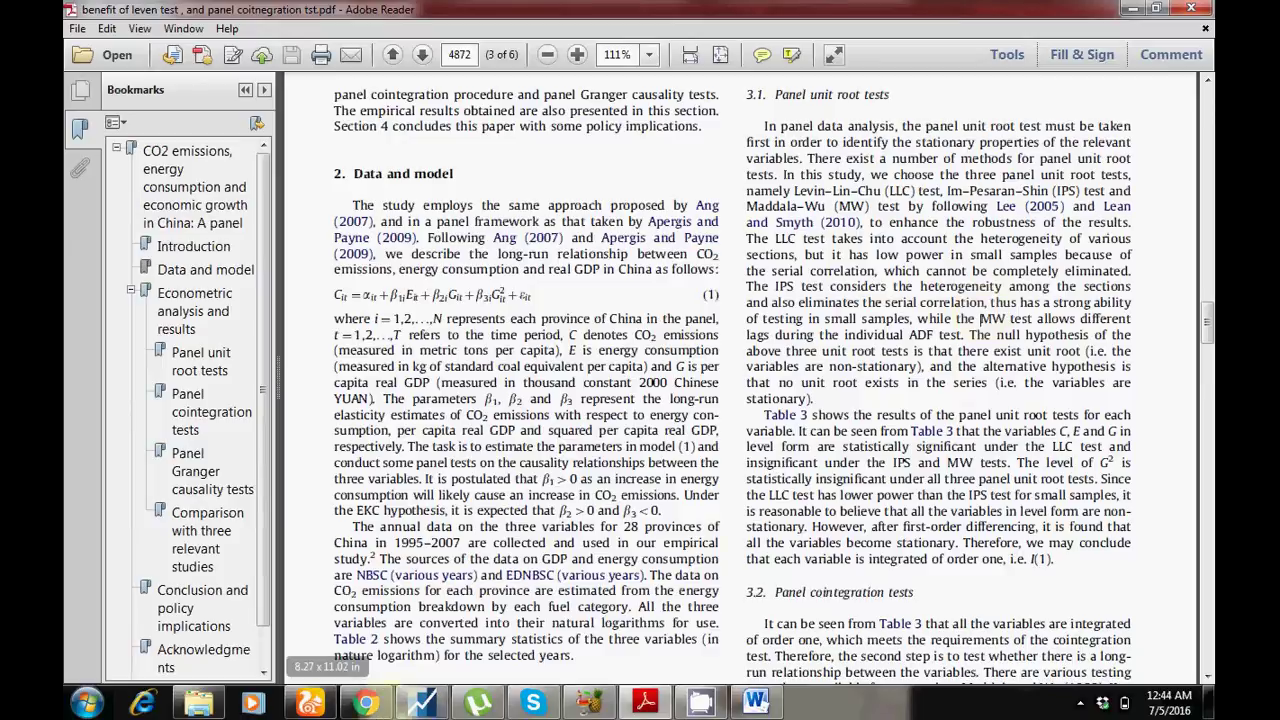
Return to EViews, then bring up Word and select the Table 4 caption
key(alt+Tab)
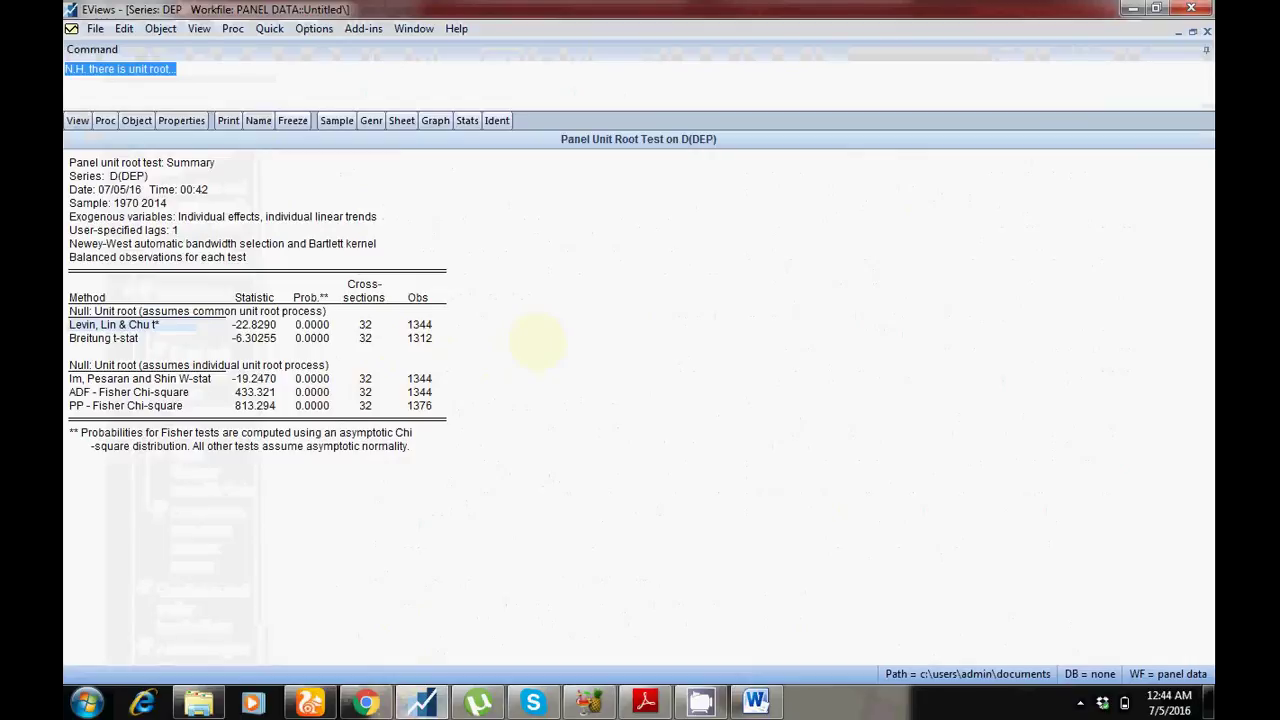
click(755, 703)
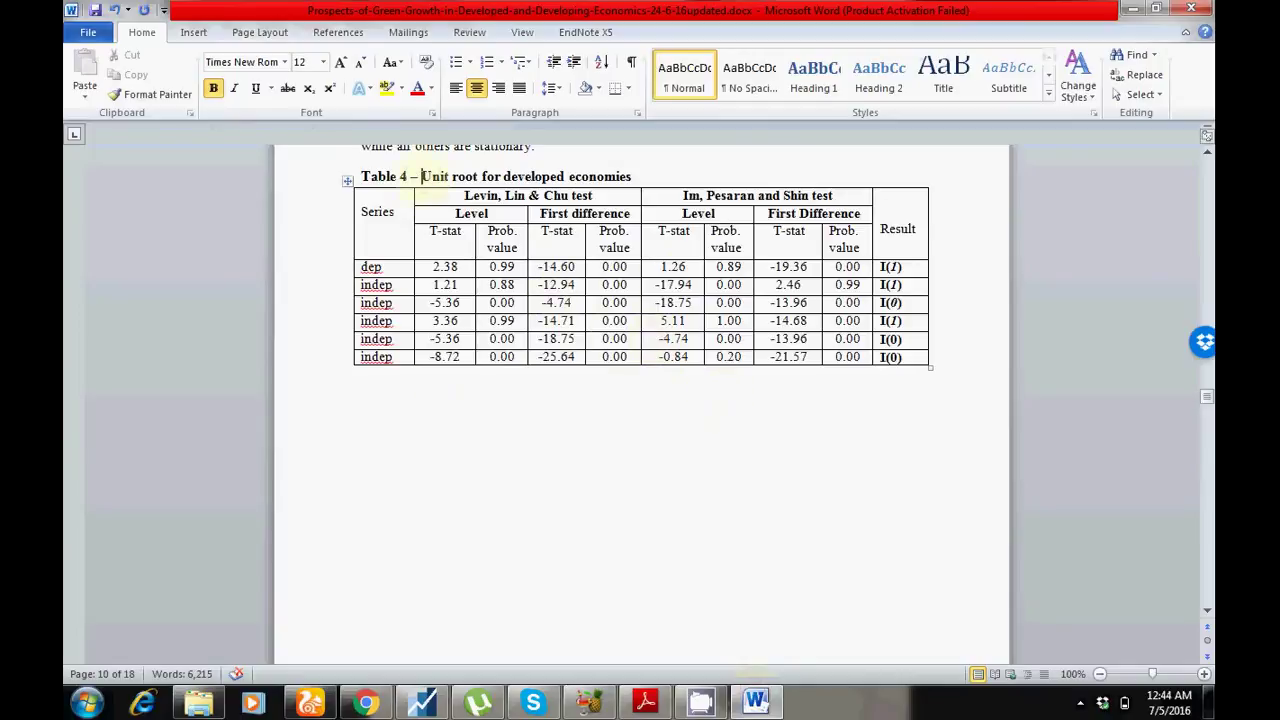
drag(422, 177, 631, 177)
Review Table 4's Levin, Lin & Chu level and first-difference values for dep
mouse_move(464, 195)
mouse_down()
mouse_move(557, 207)
mouse_move(470, 198)
mouse_move(456, 214)
mouse_up()
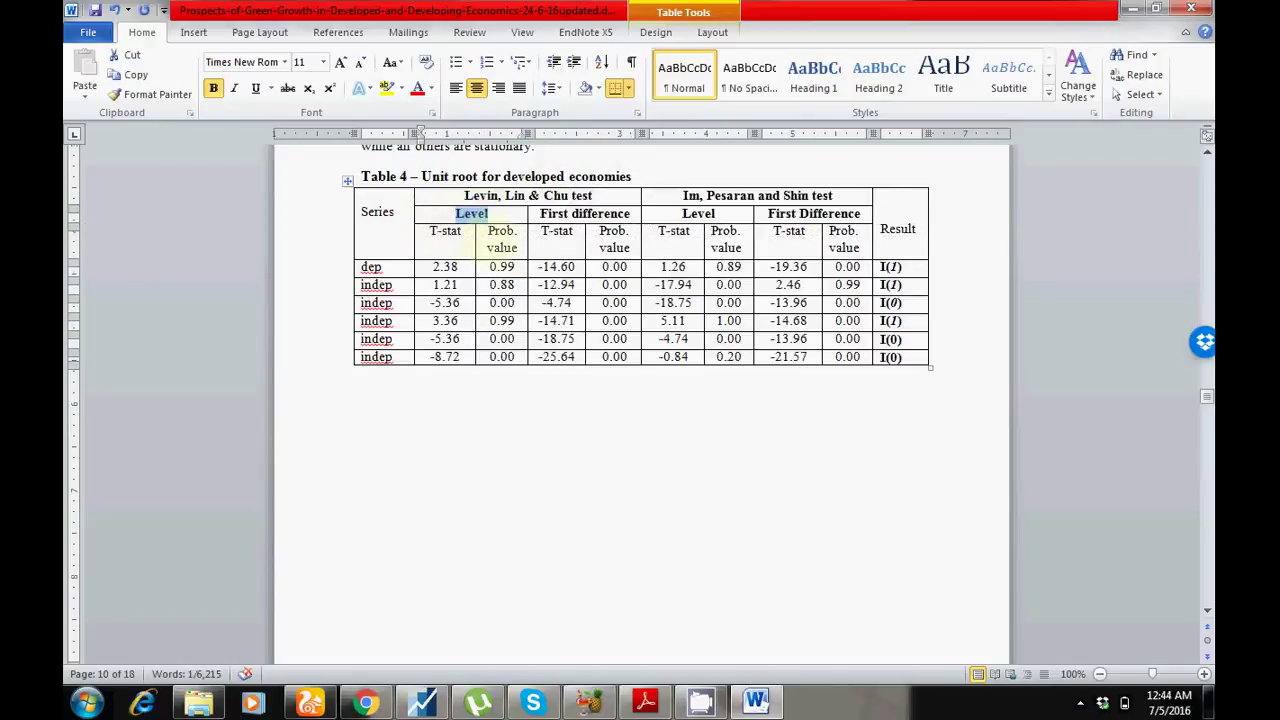
click(497, 236)
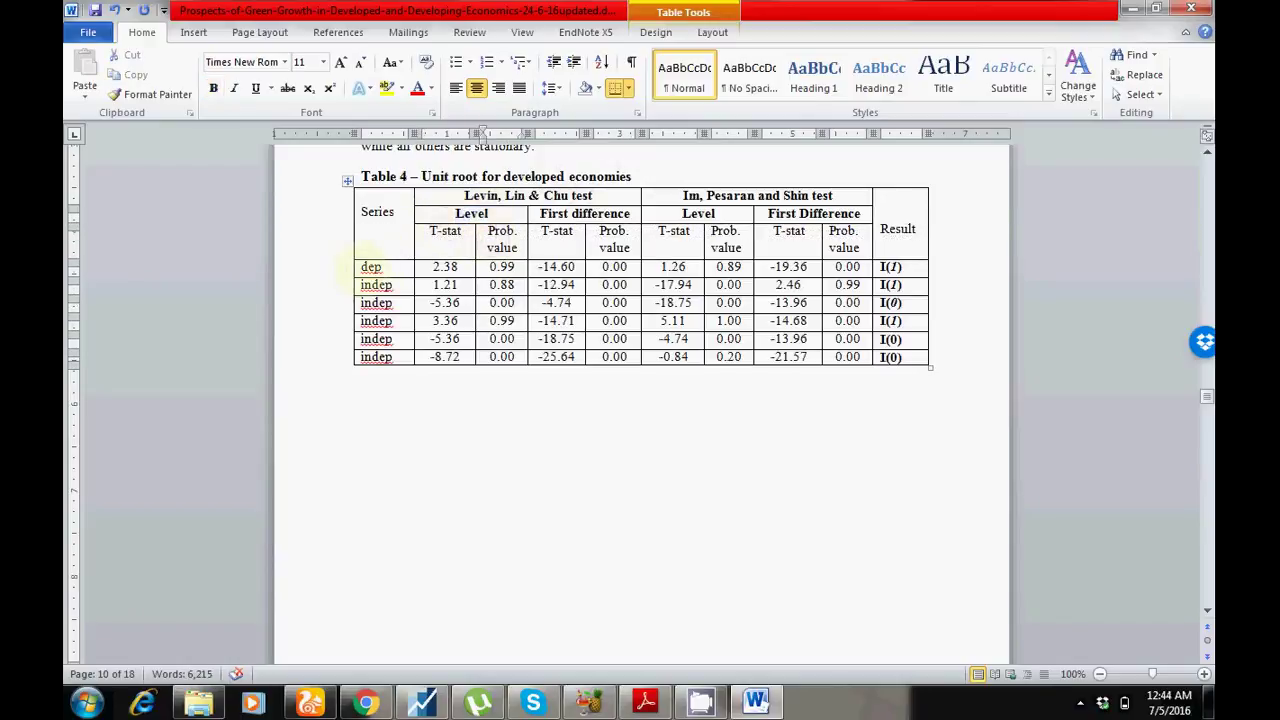
double_click(371, 267)
drag(432, 267, 512, 268)
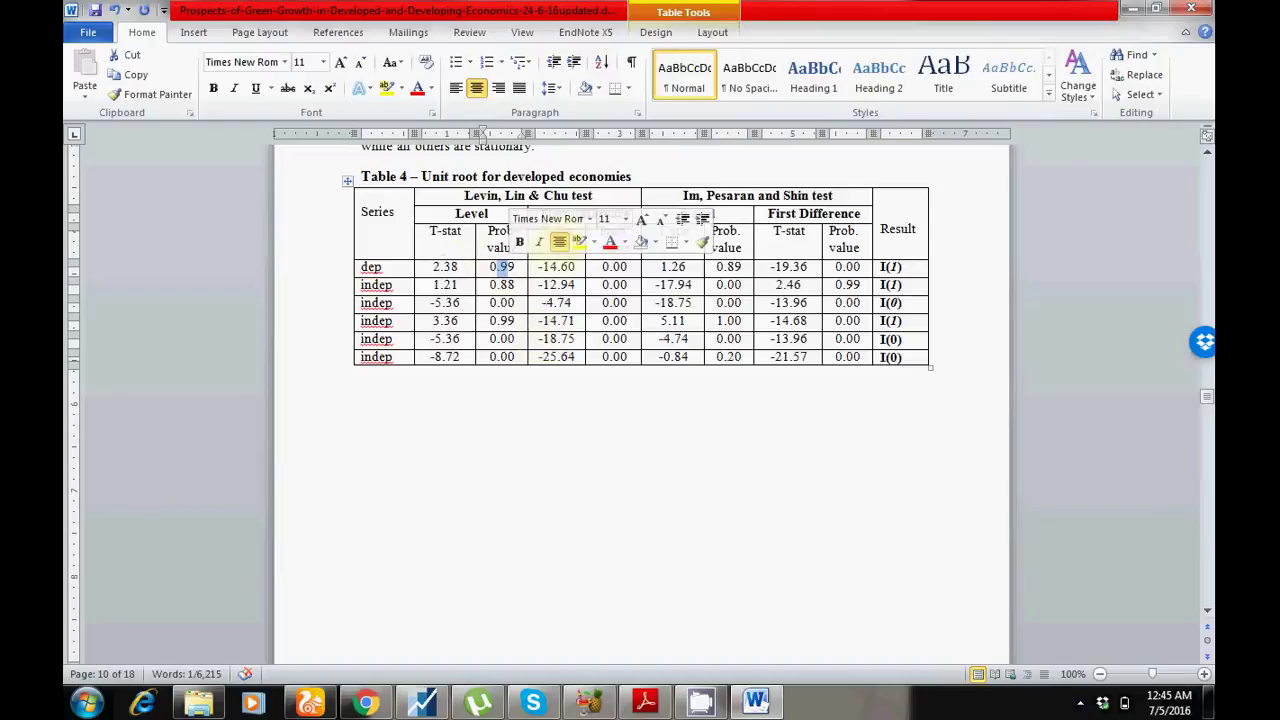
click(585, 213)
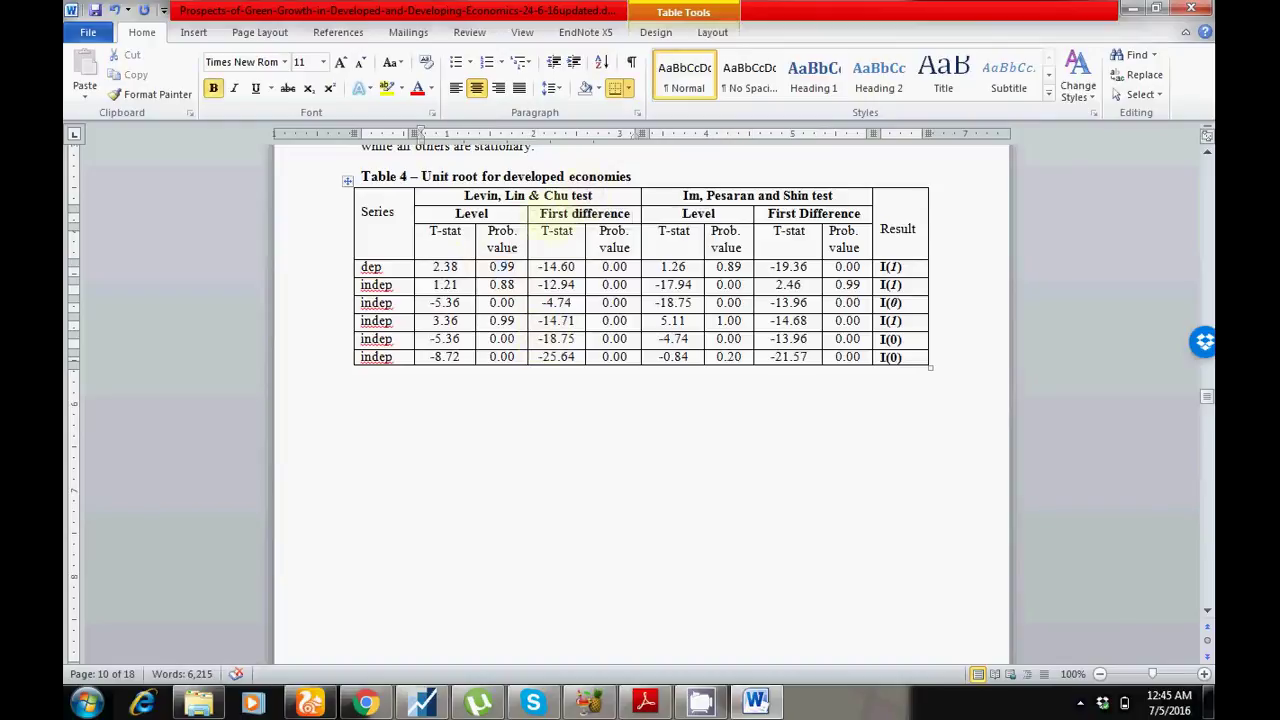
triple_click(585, 210)
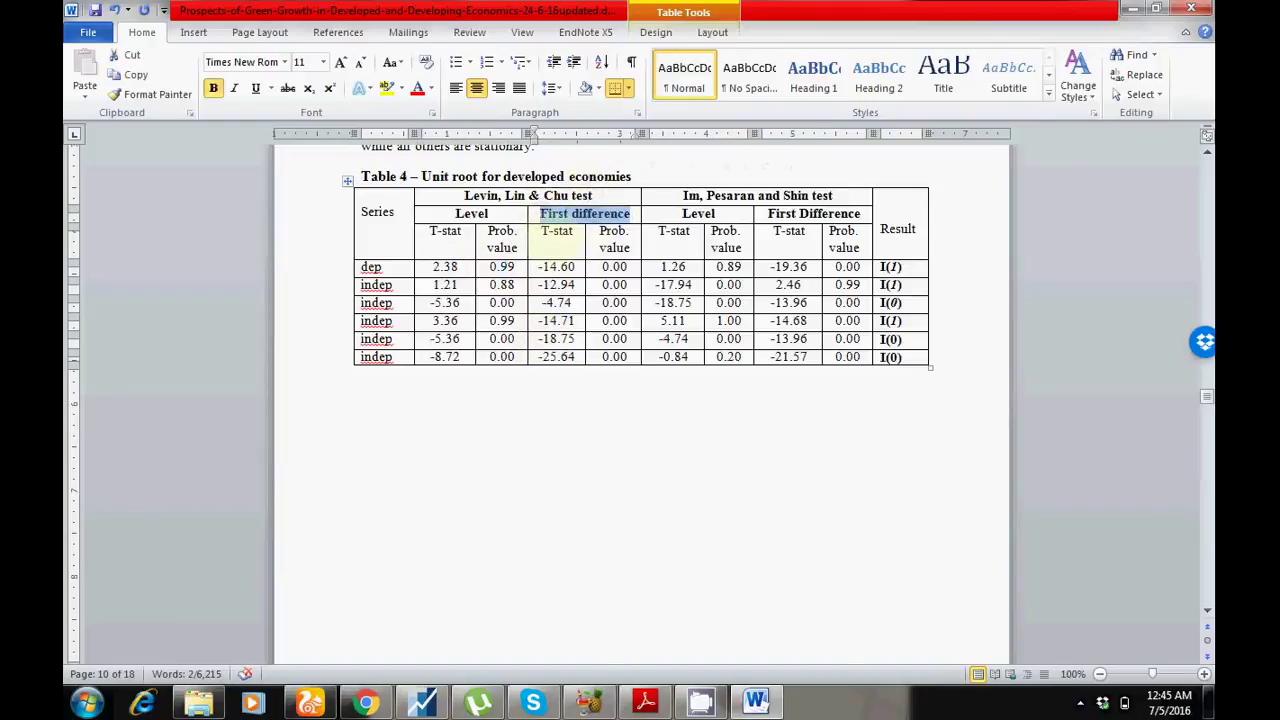
click(557, 238)
click(614, 240)
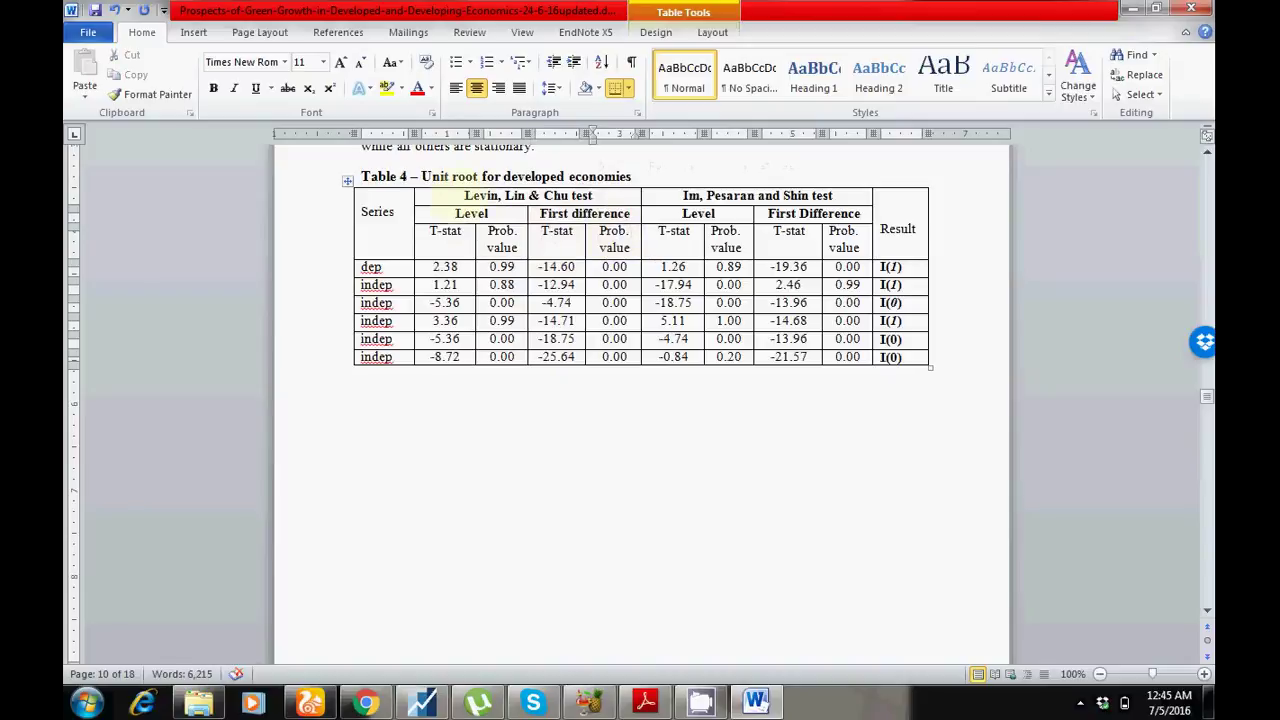
drag(468, 197, 614, 356)
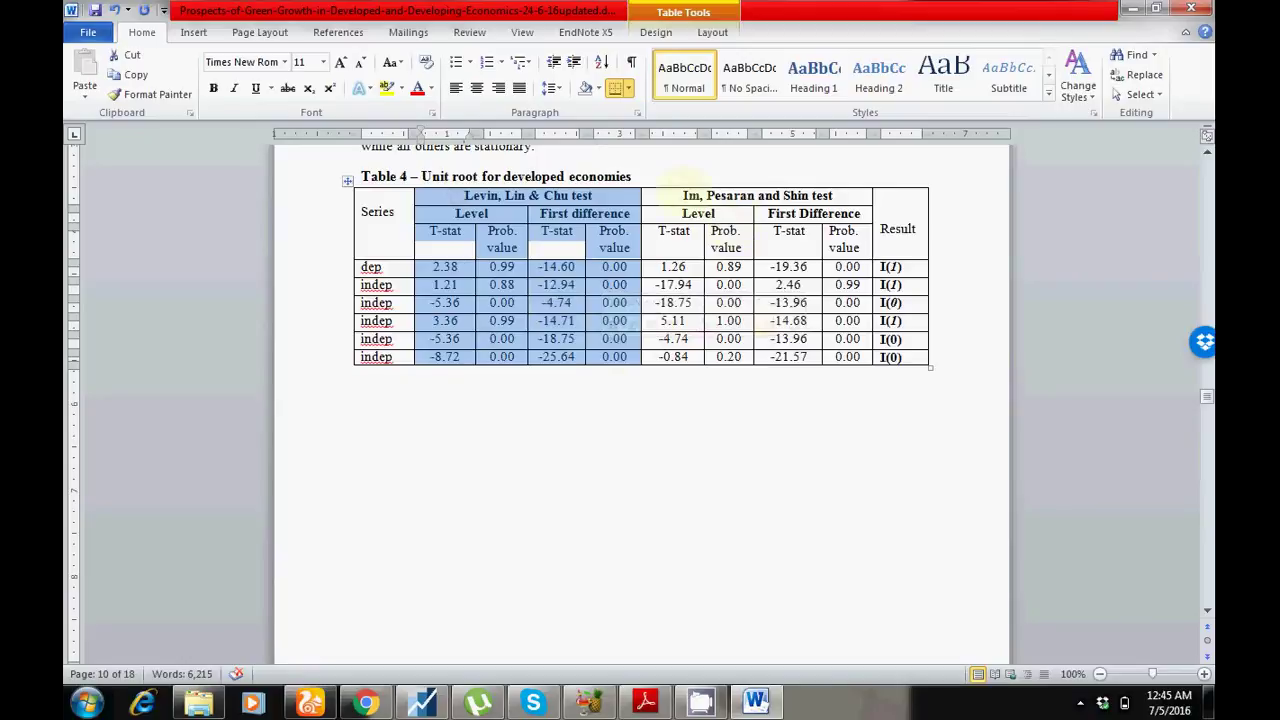
Review the Im, Pesaran and Shin level and first-difference columns in Table 4
drag(683, 195, 835, 195)
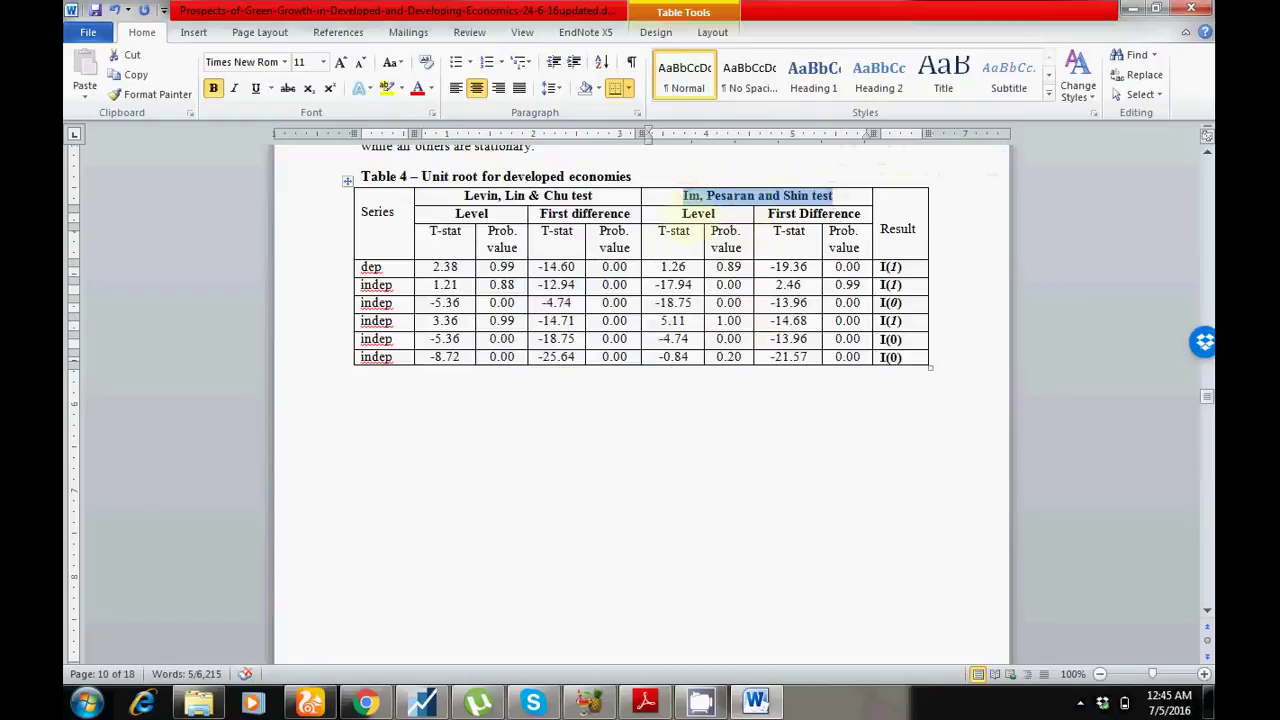
drag(682, 213, 728, 340)
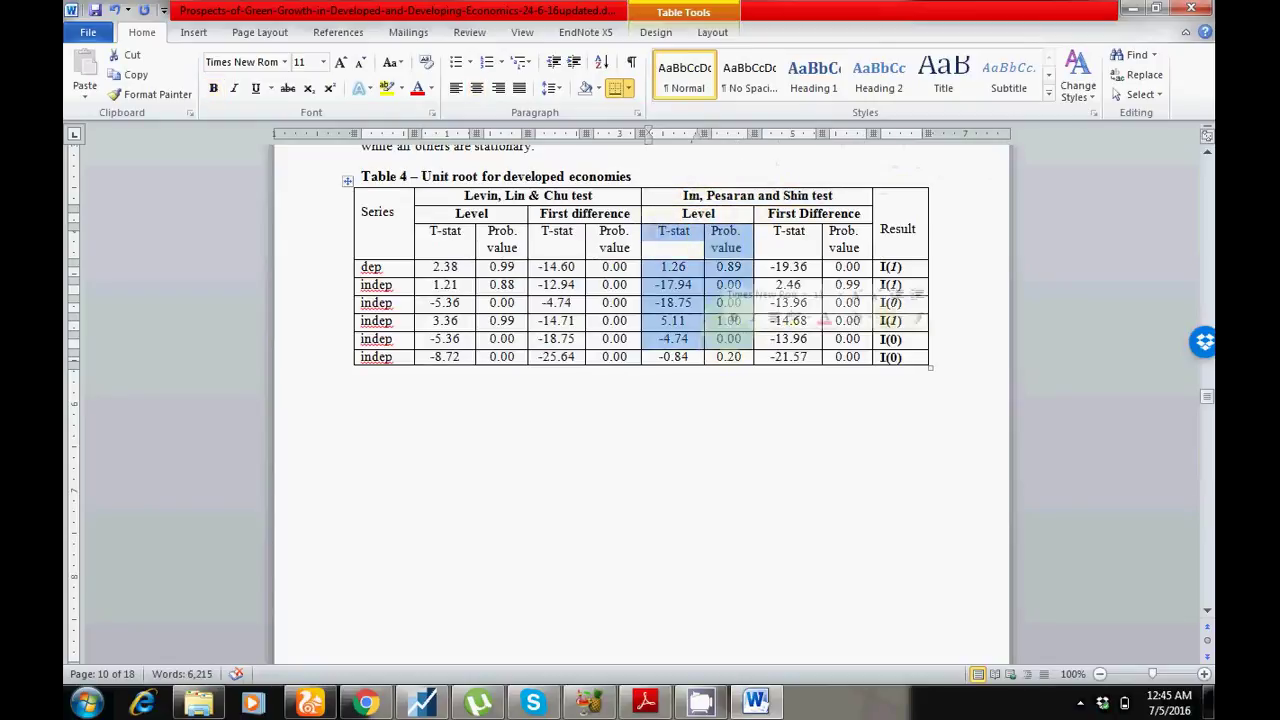
drag(800, 213, 845, 245)
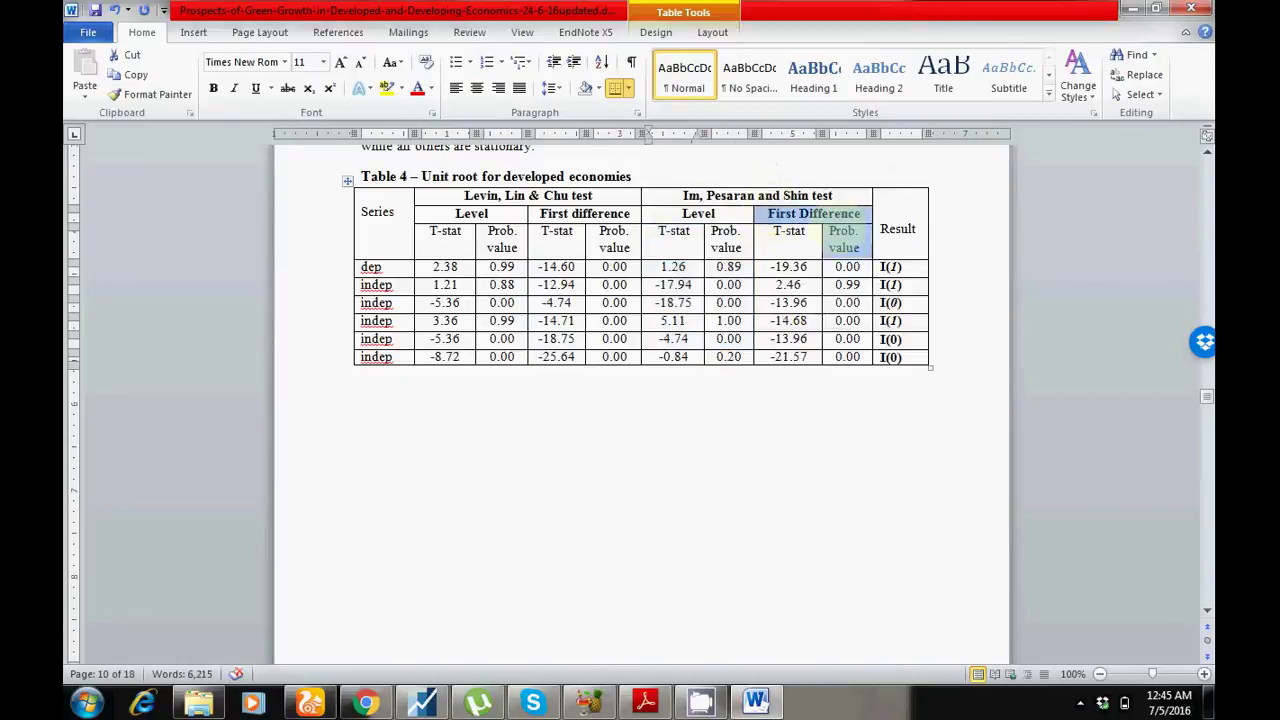
click(845, 215)
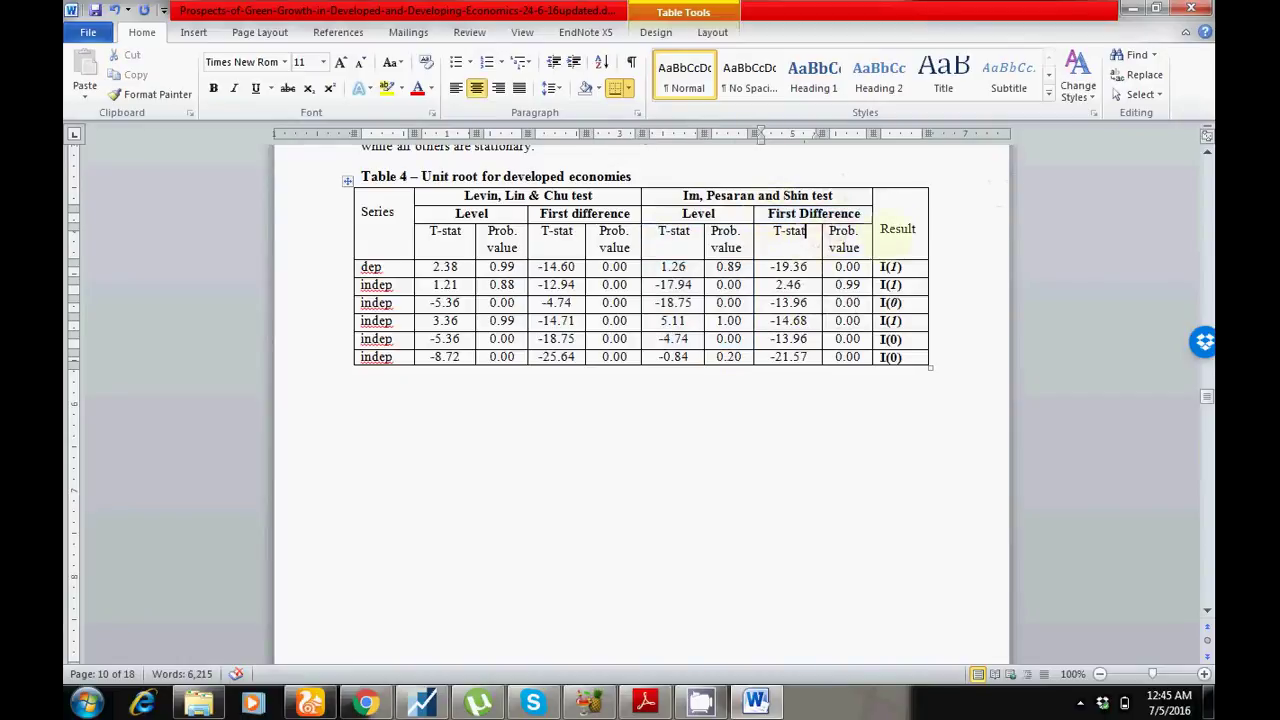
click(880, 225)
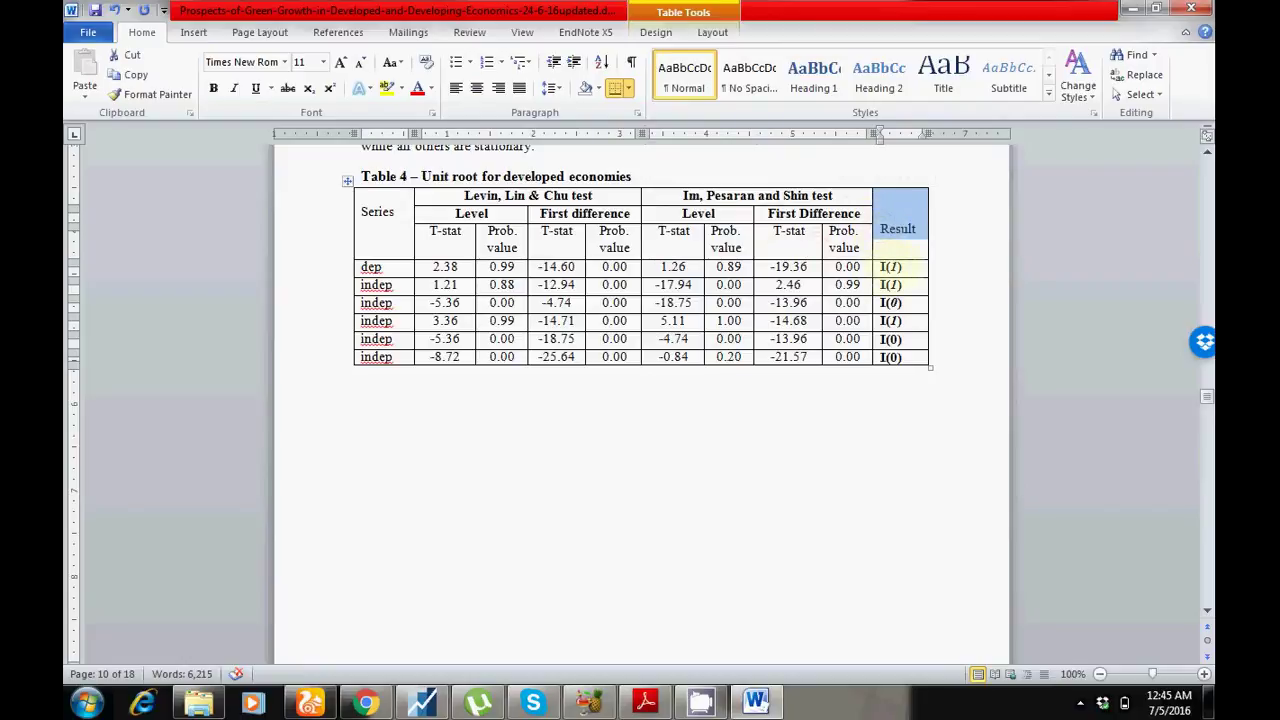
Check the I(1) orders in all six Result column rows, then return to EViews
double_click(893, 267)
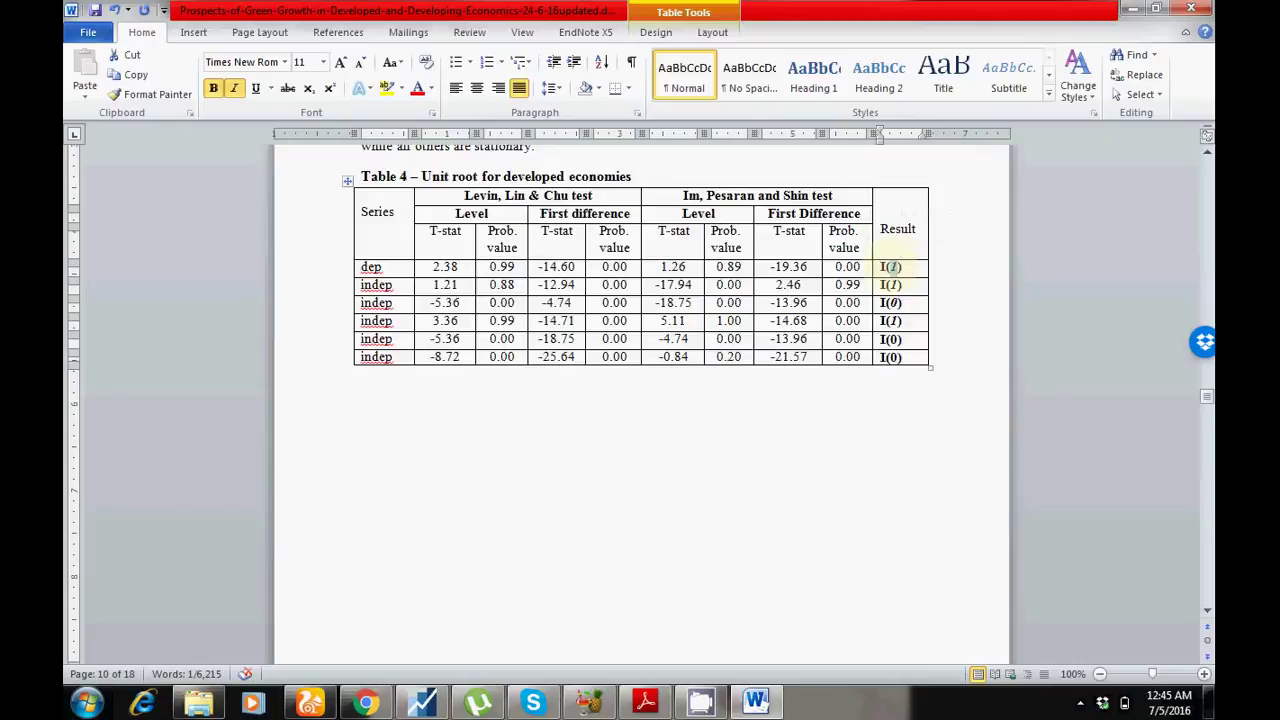
click(382, 267)
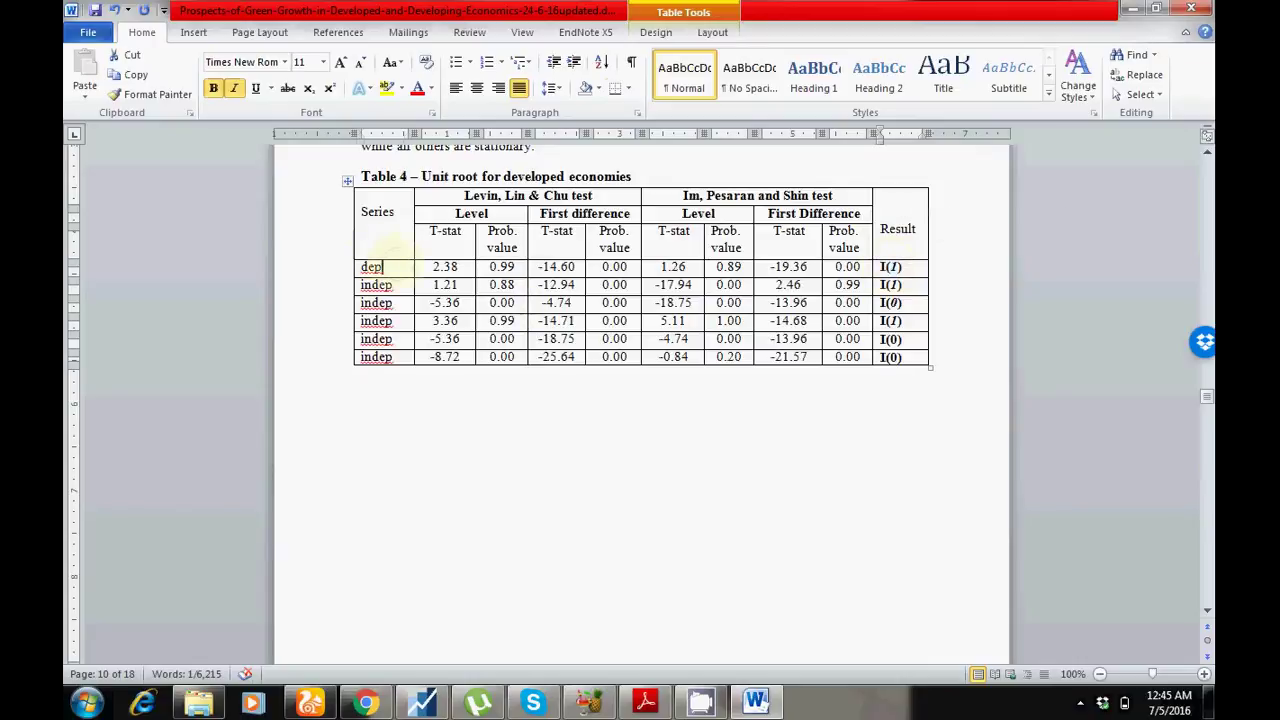
click(887, 268)
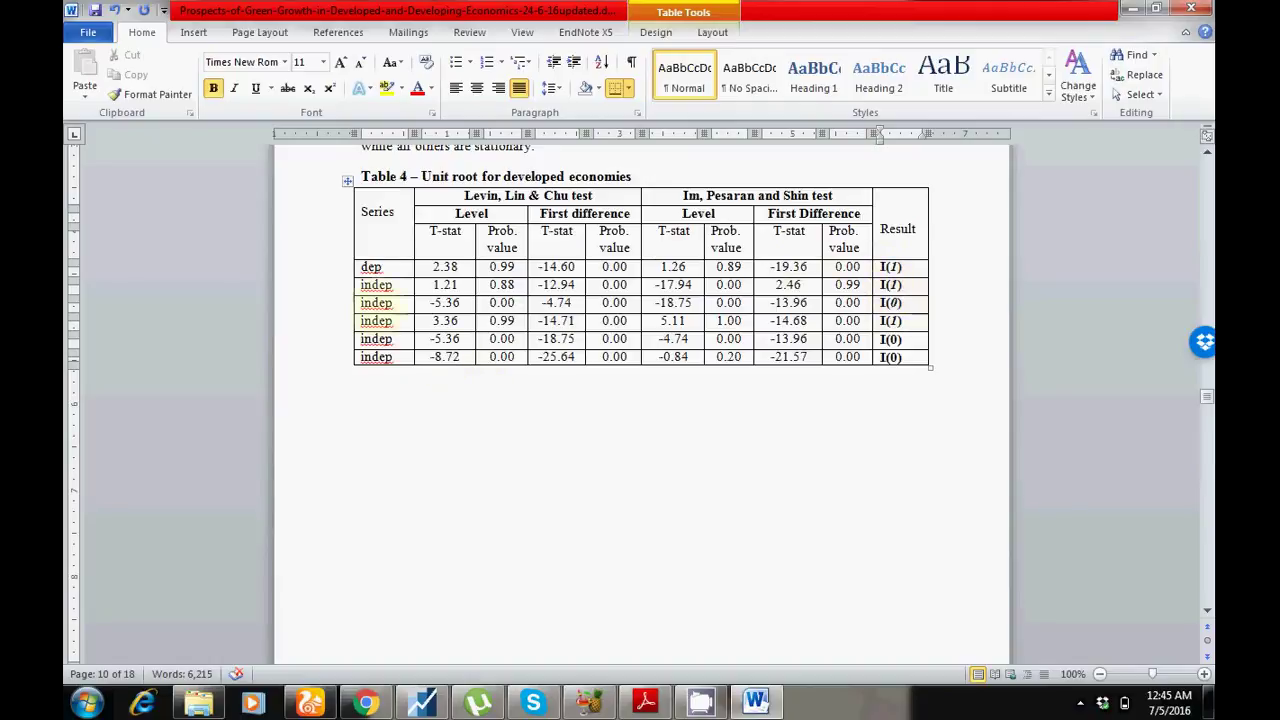
drag(374, 306, 890, 303)
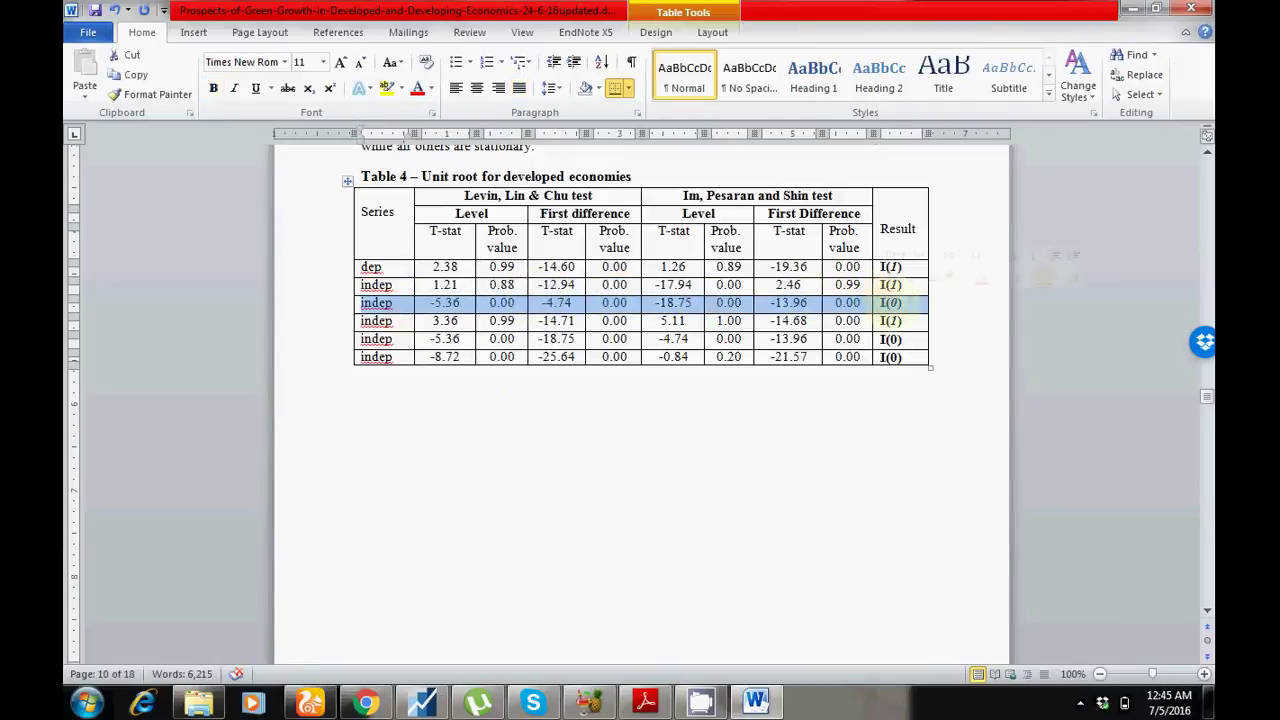
click(890, 303)
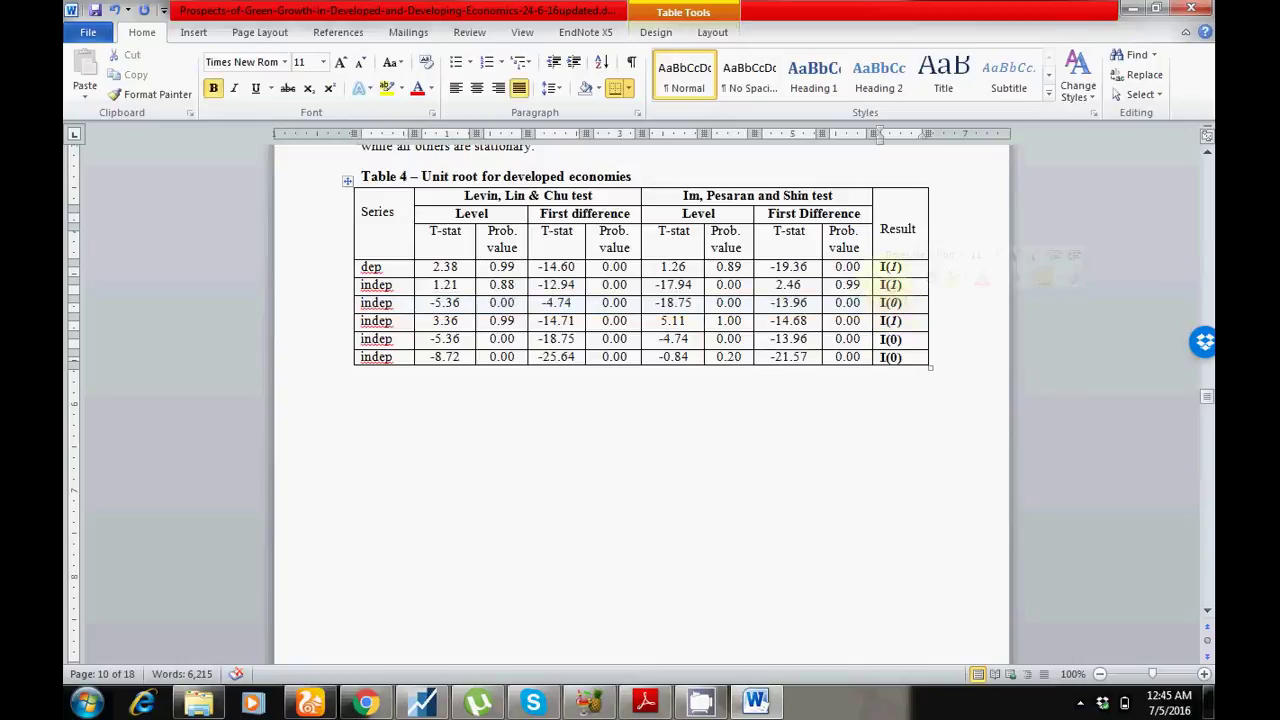
drag(882, 267, 895, 358)
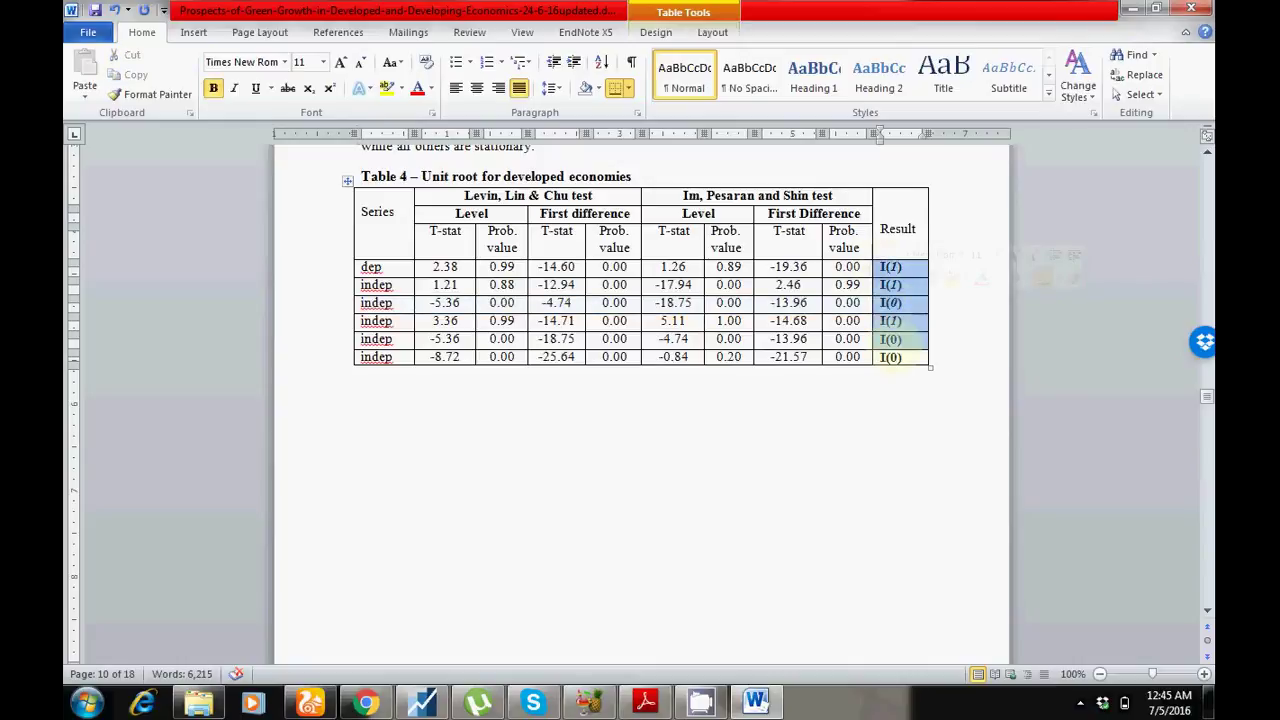
click(422, 703)
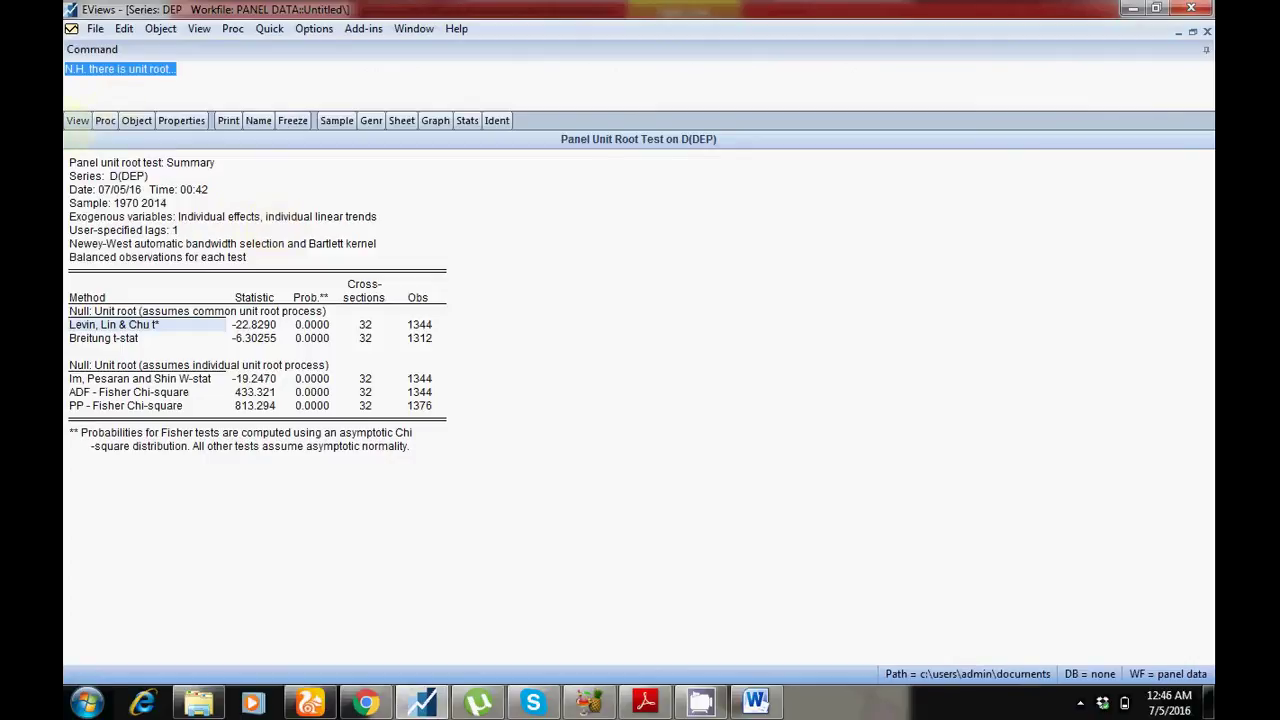
Rerun the 1st-difference summary with Individual intercept only, giving Levin, Lin & Chu t* -23.0743
click(77, 120)
click(108, 313)
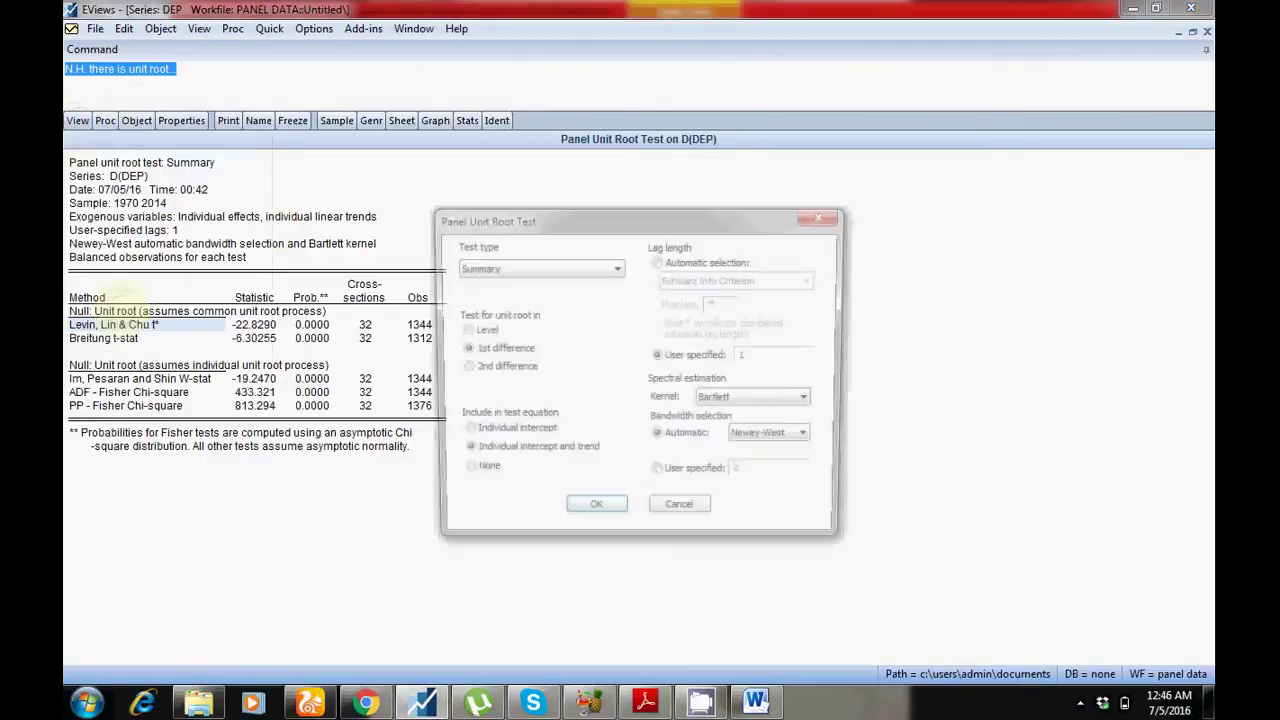
click(462, 433)
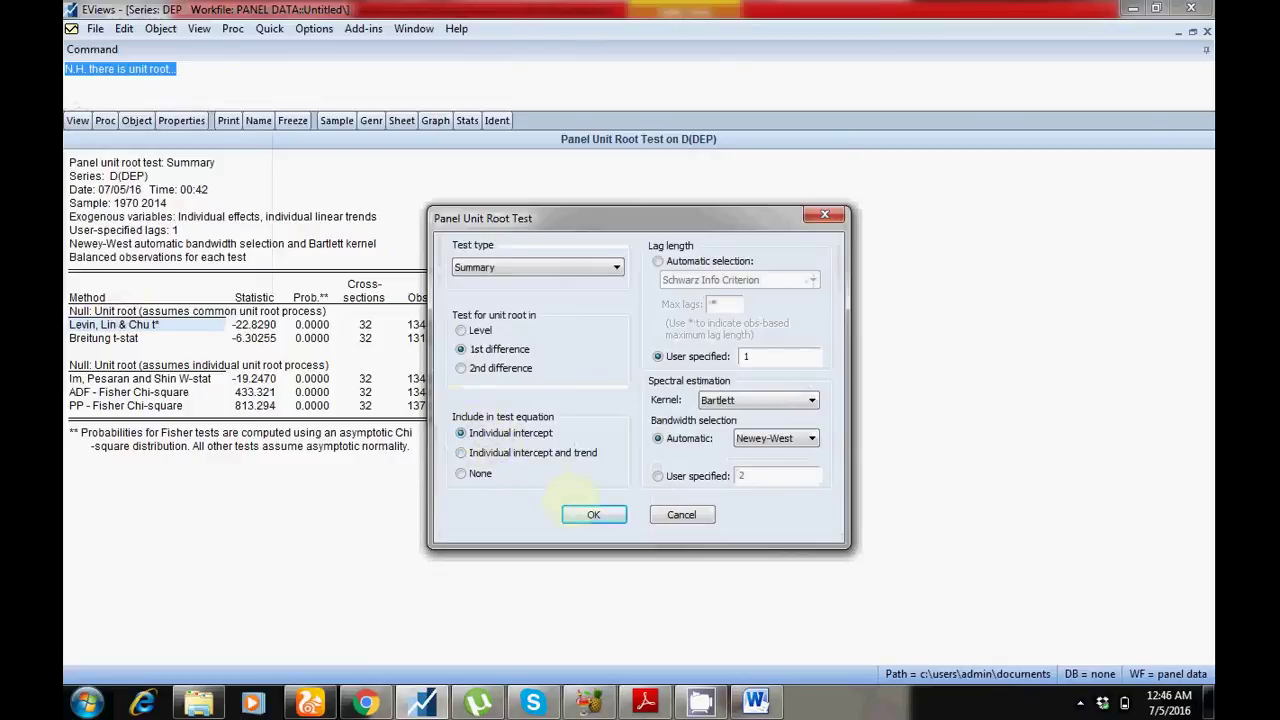
click(588, 512)
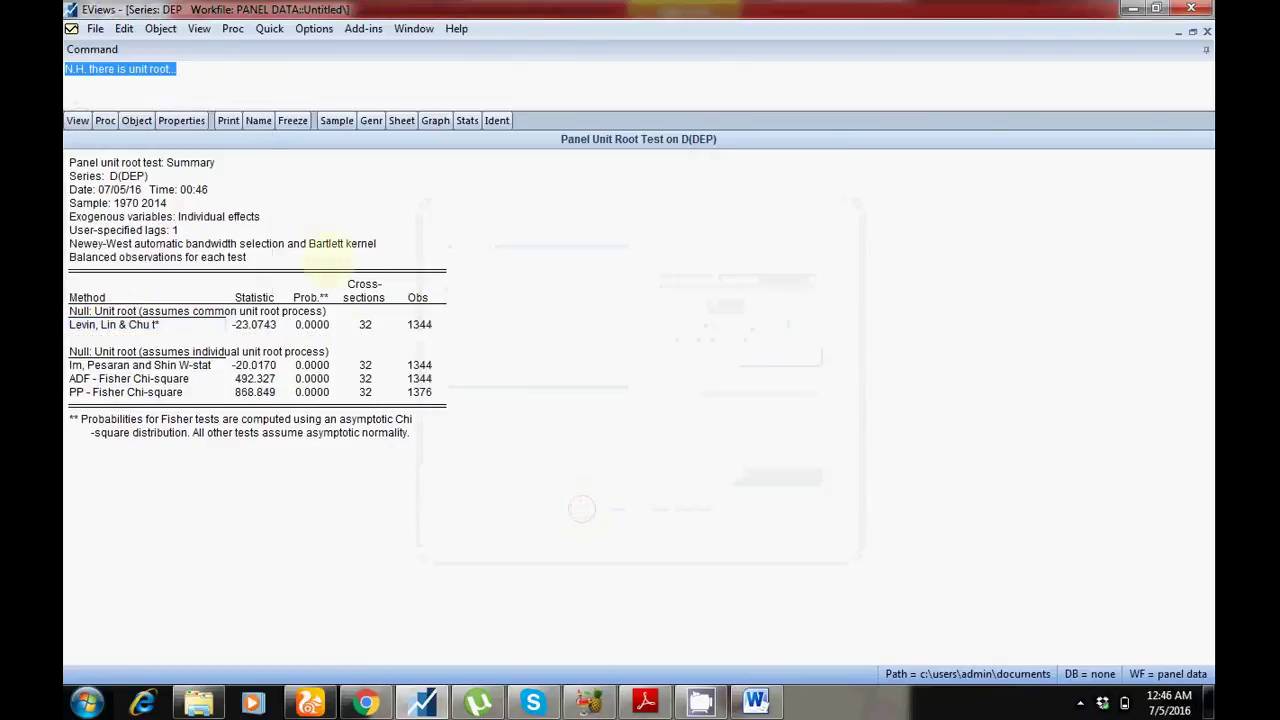
click(77, 120)
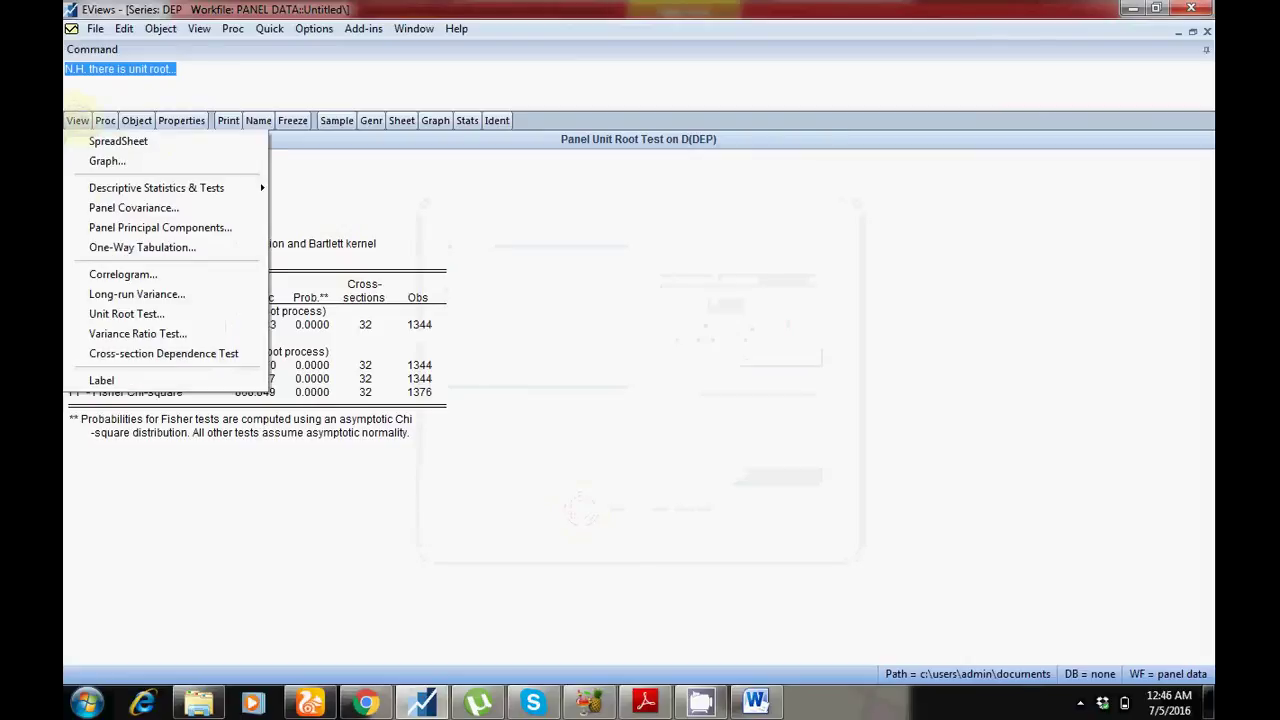
Rerun the 1st-difference summary with None, giving Levin, Lin & Chu t* -26.6640
click(126, 314)
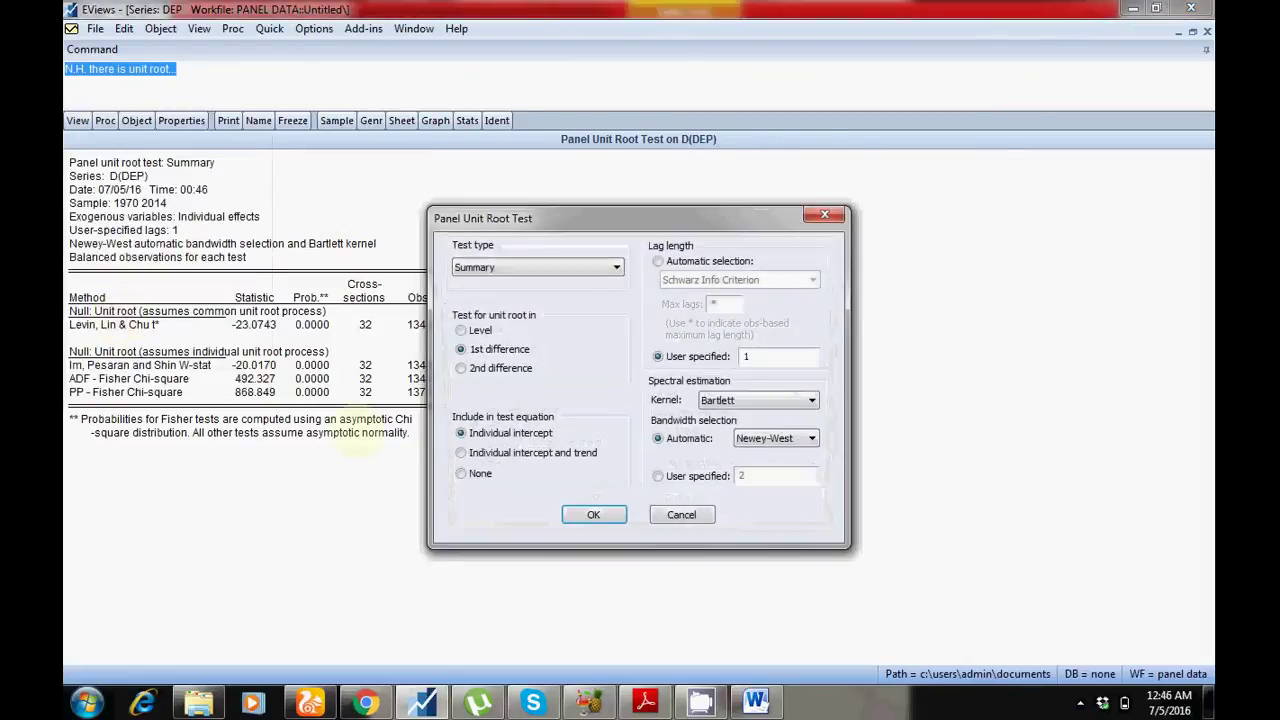
click(461, 473)
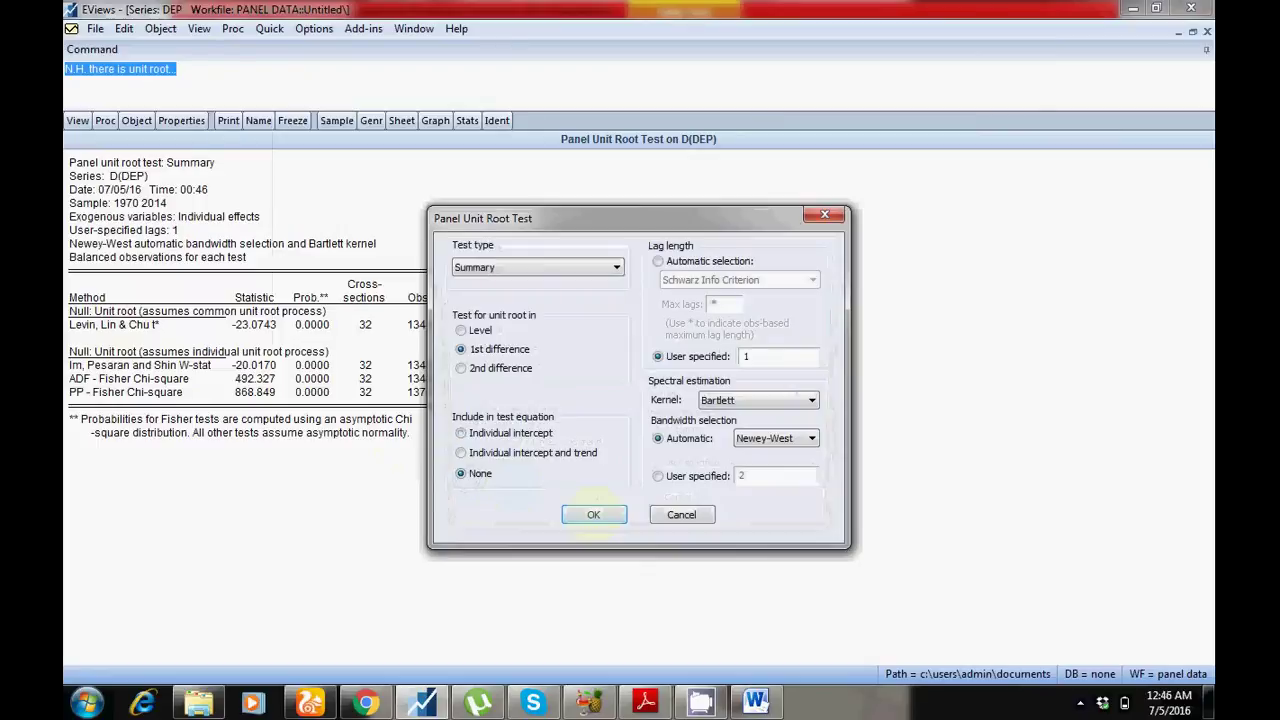
click(593, 514)
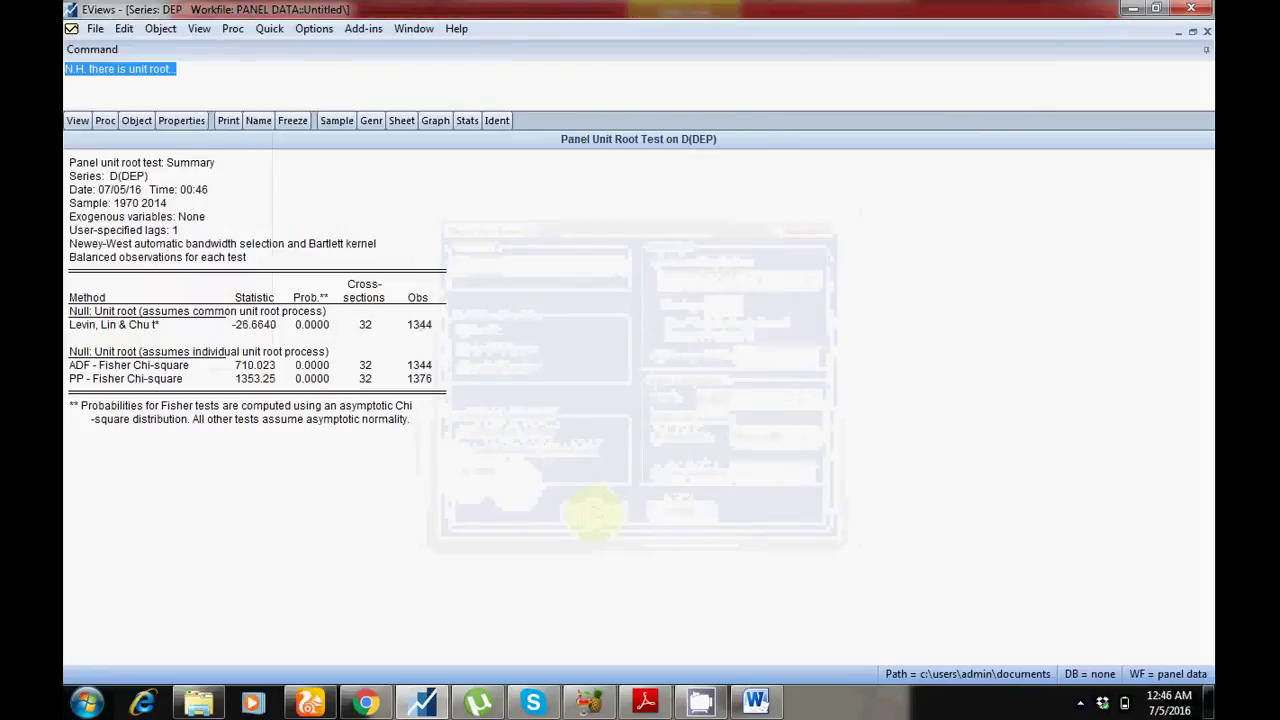